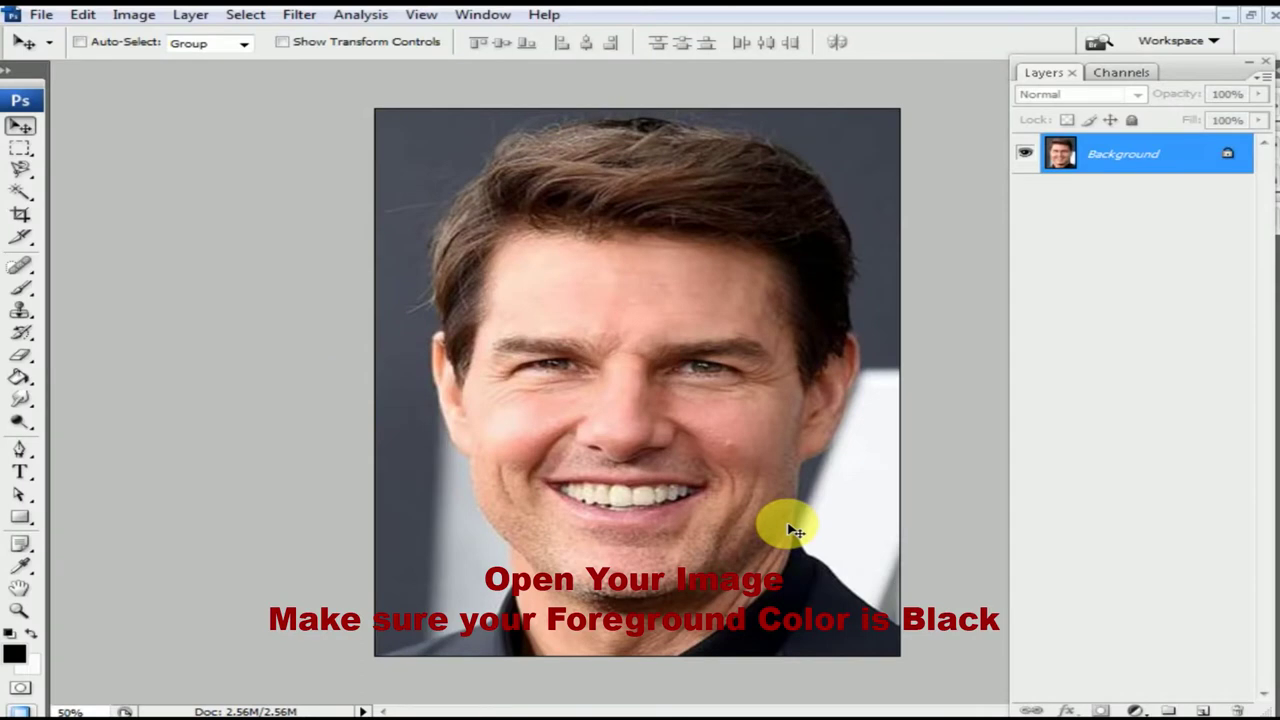
- Unlock the background as Layer 0, make two portrait copies, and fill Layer 0 with black
double_click(1222, 160)
left_click(888, 222)
key("ctrl+j")
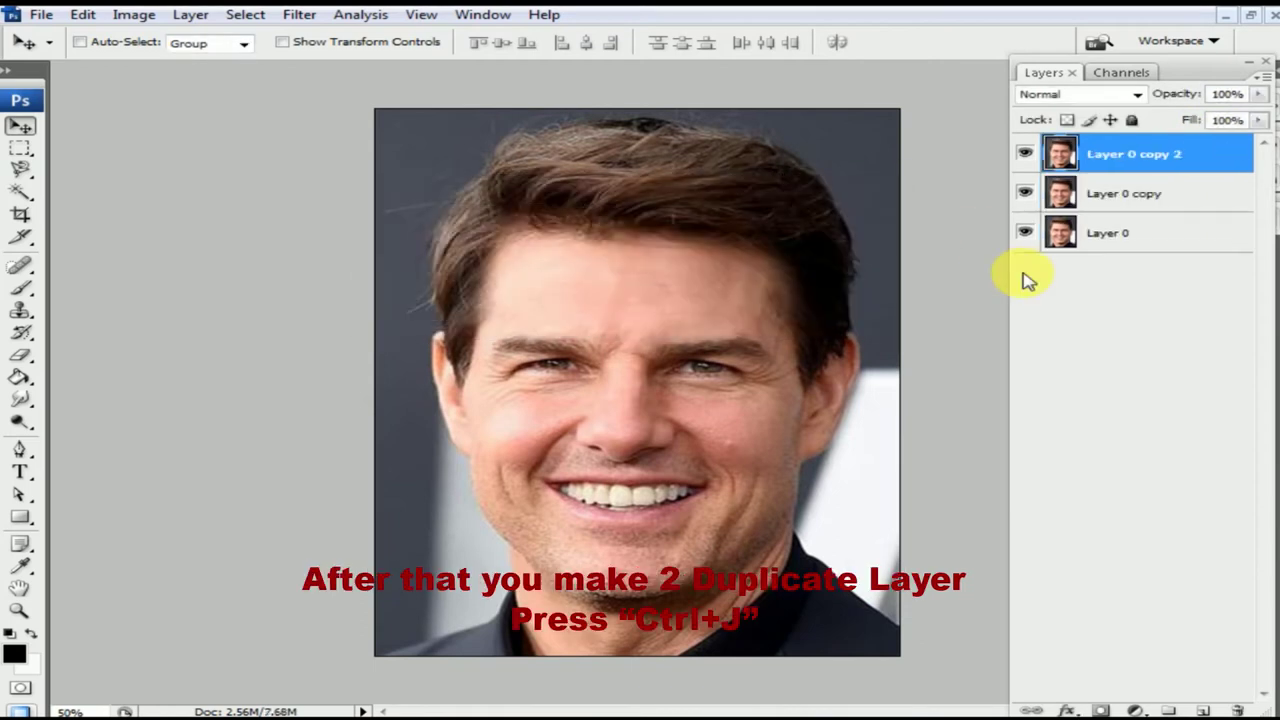
left_click(1118, 233)
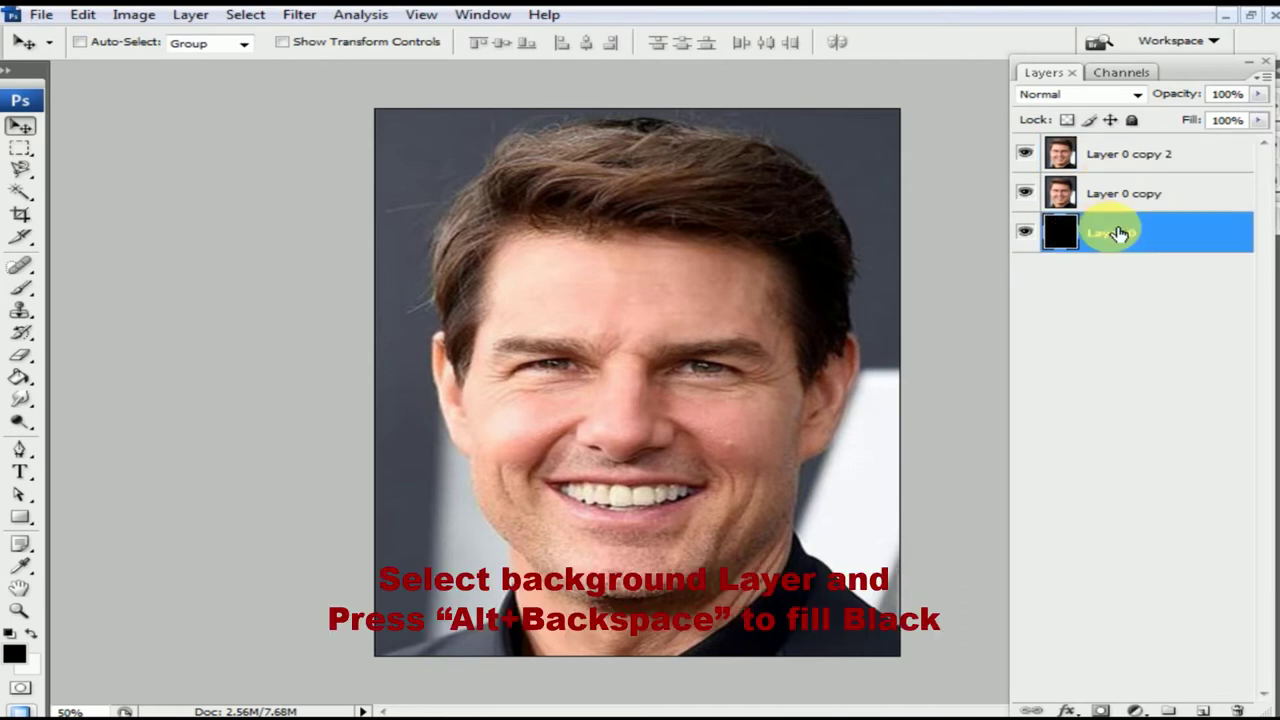
left_click(1155, 195)
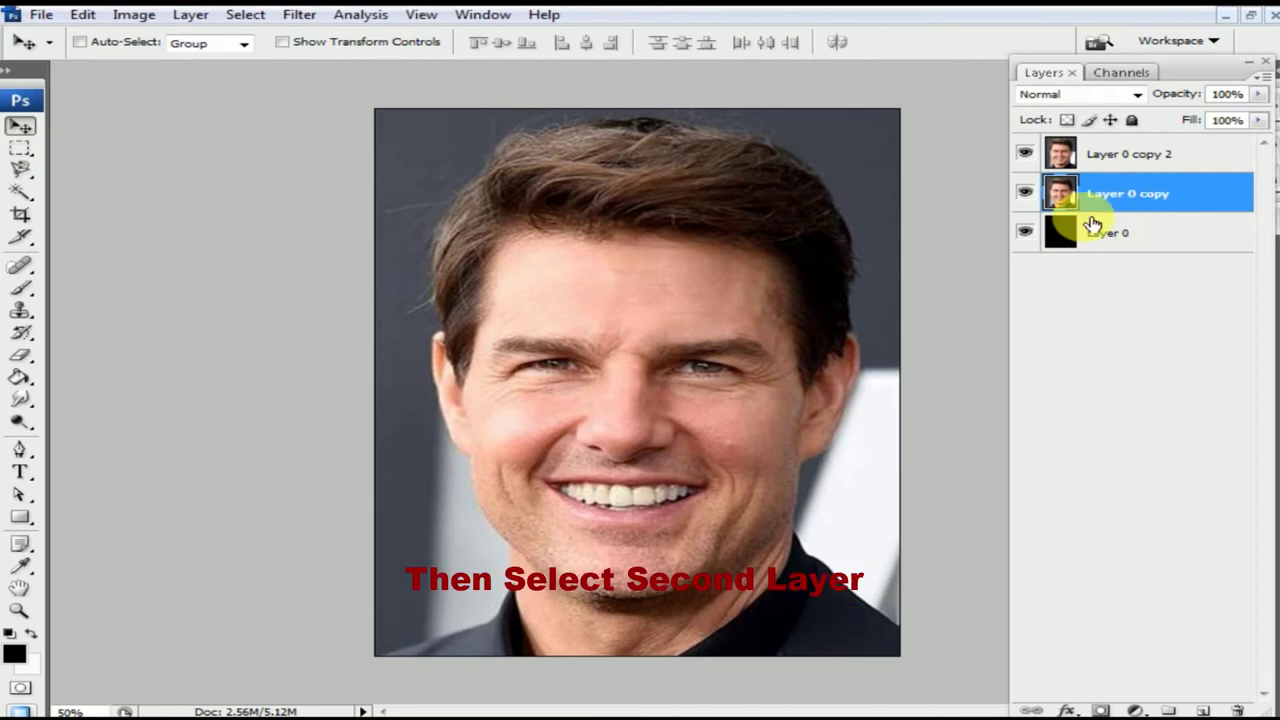
- In Guides, Grid & Slices preferences, set red gridlines every 2 inches with 4 subdivisions
left_click(82, 15)
mouse_move(125, 686)
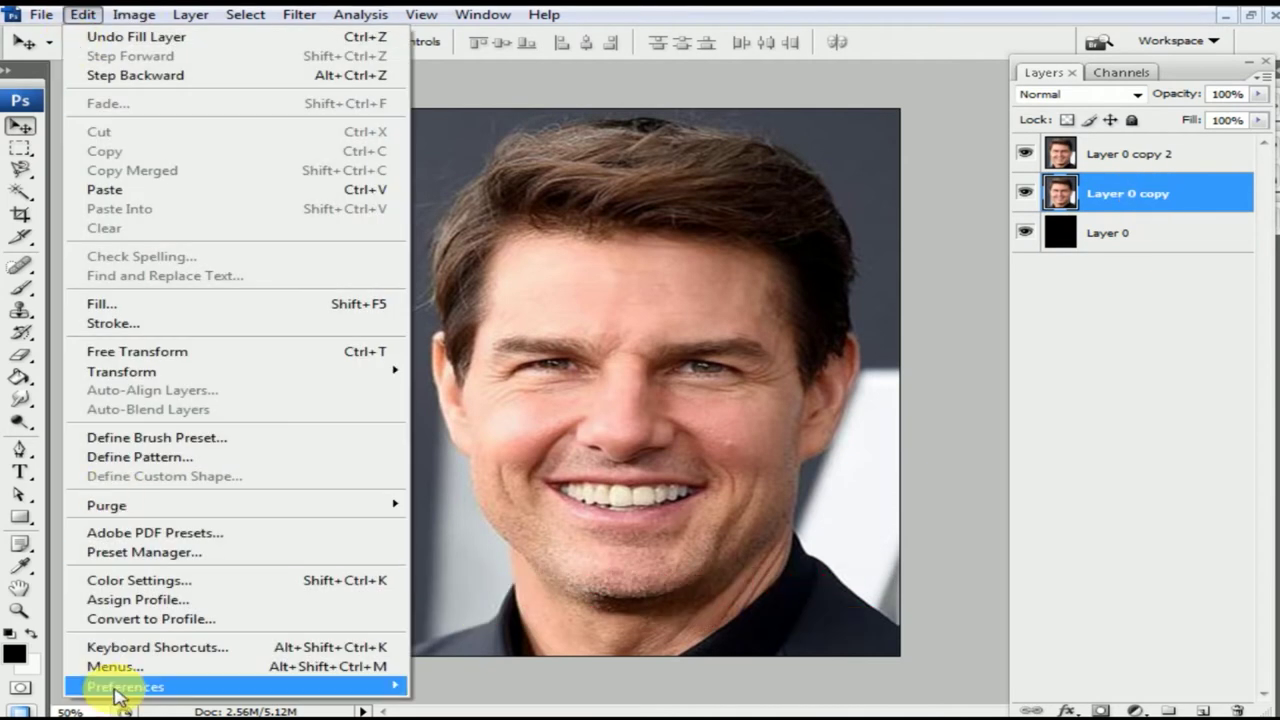
left_click(440, 648)
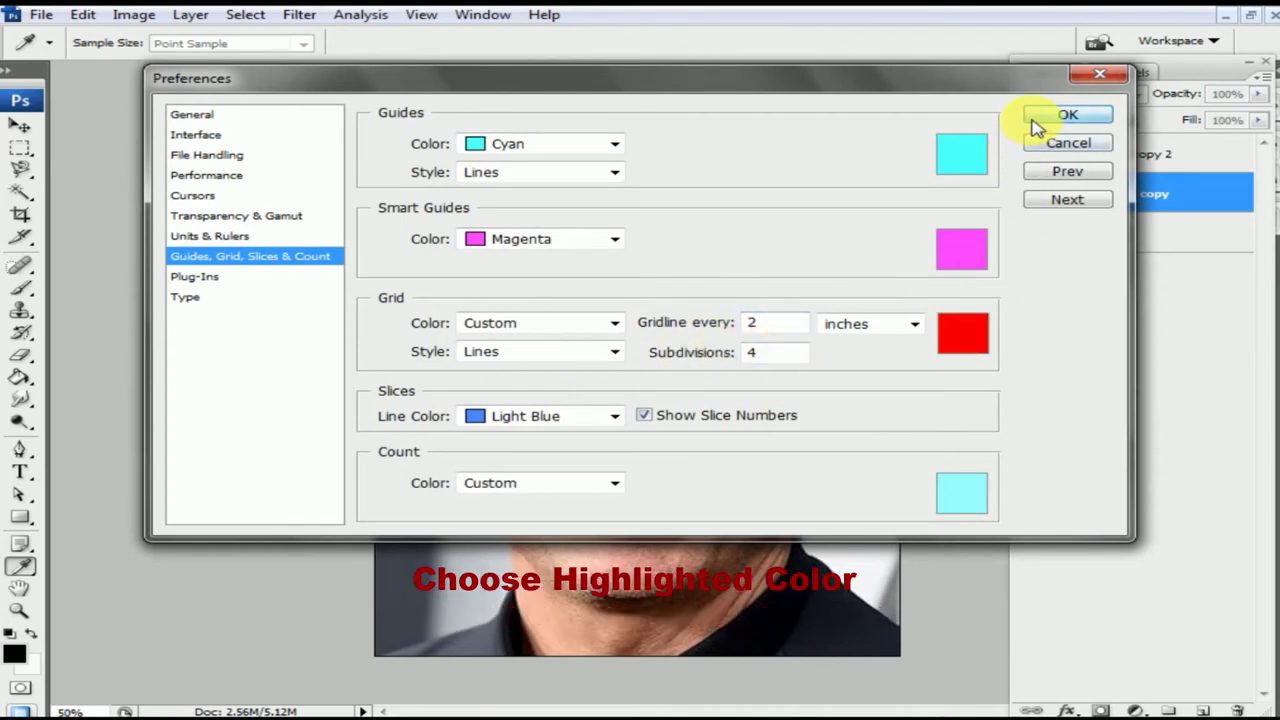
left_click(1066, 115)
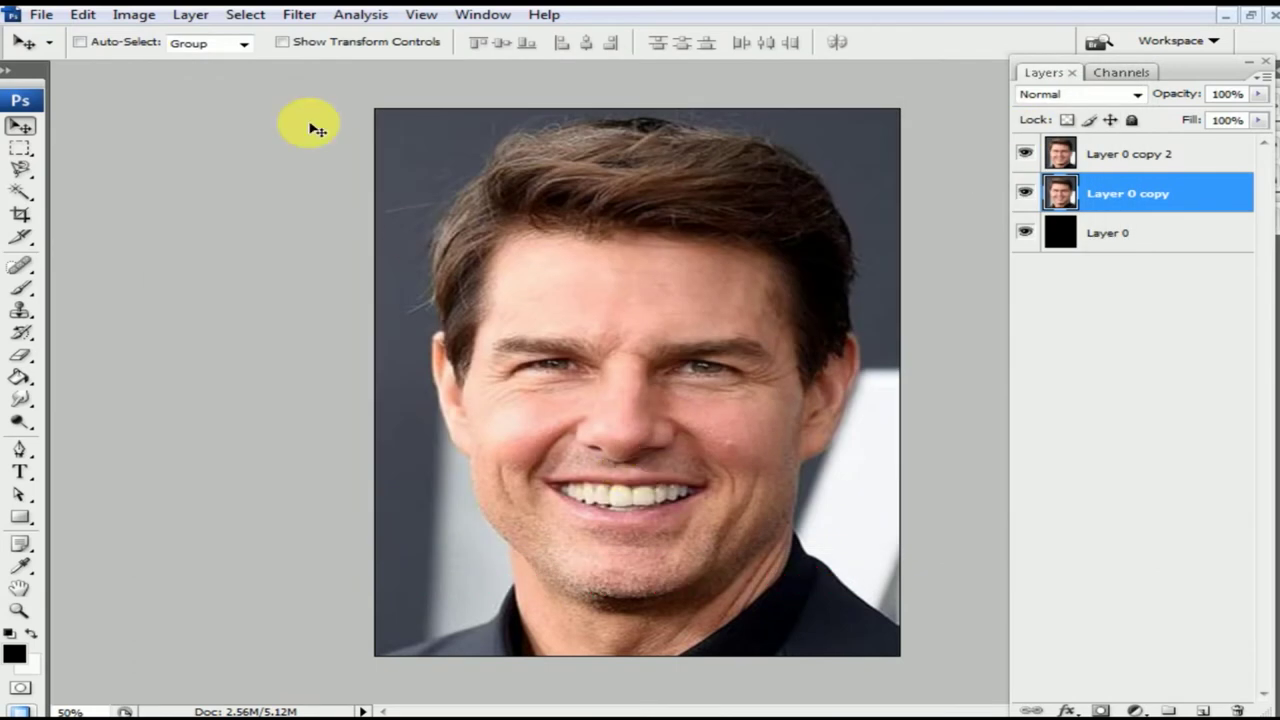
left_click(422, 16)
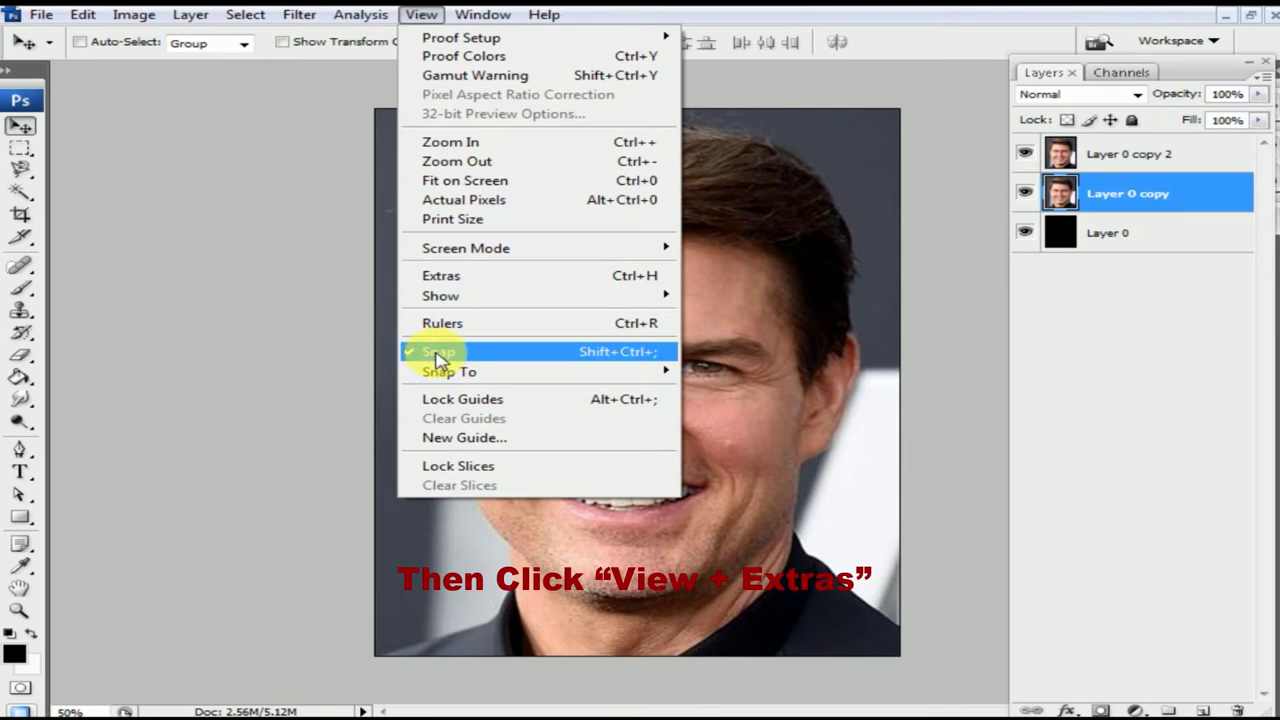
- Show the red grid via View > Extras and switch to the Rectangular Marquee Tool
left_click(467, 285)
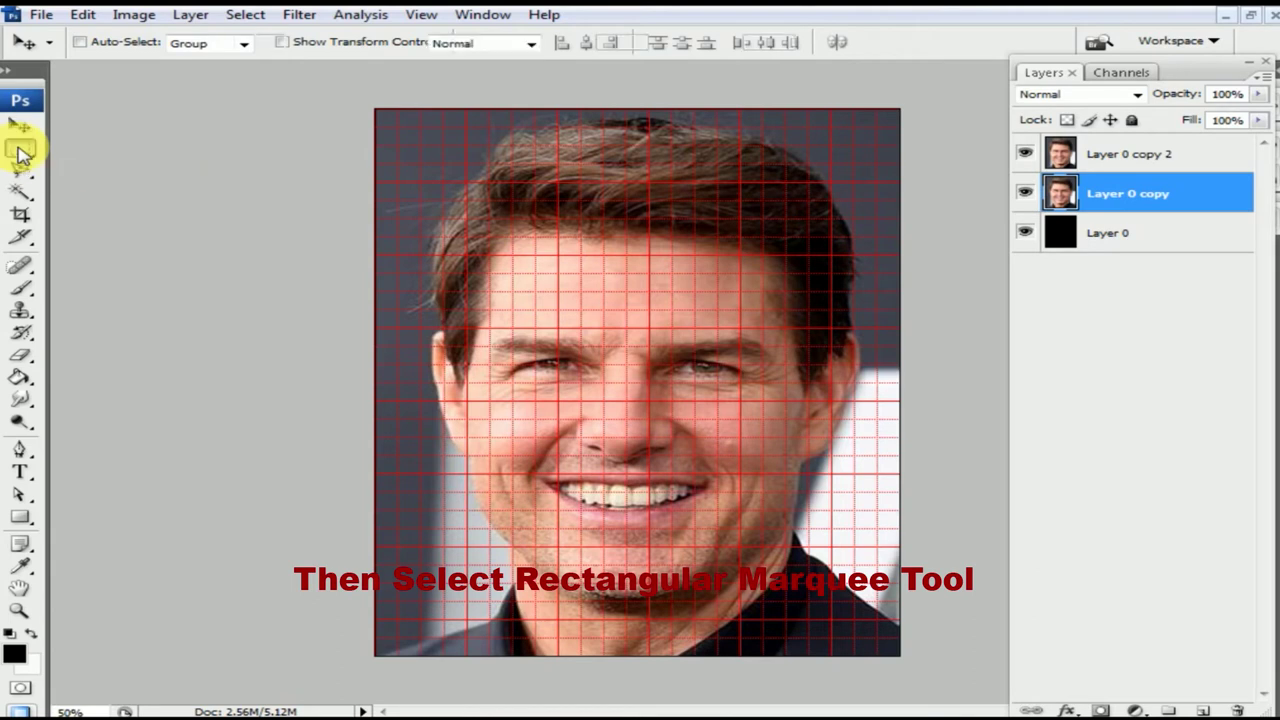
left_click(20, 150)
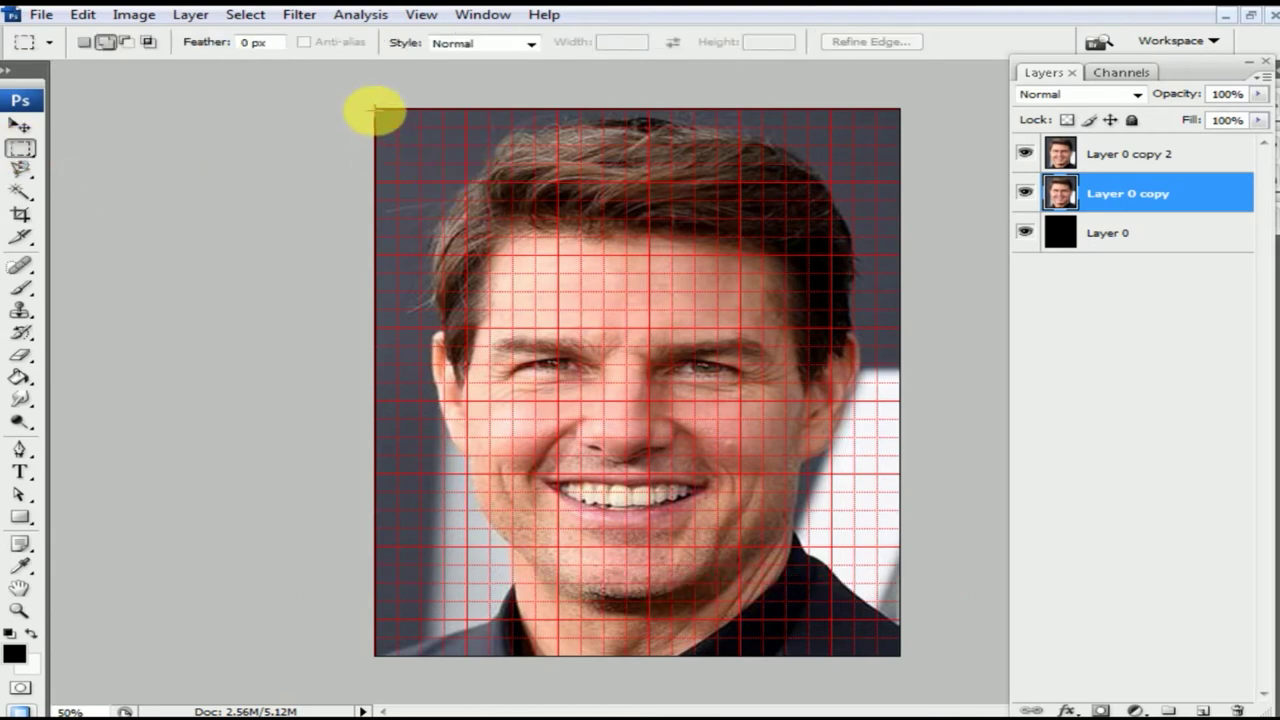
- Add six full-height, one-column-wide strips on alternating grid columns to the selection
mouse_move(375, 110)
left_mouse_down()
mouse_move(440, 163)
mouse_move(452, 655)
left_mouse_up()
key("ctrl+plus")
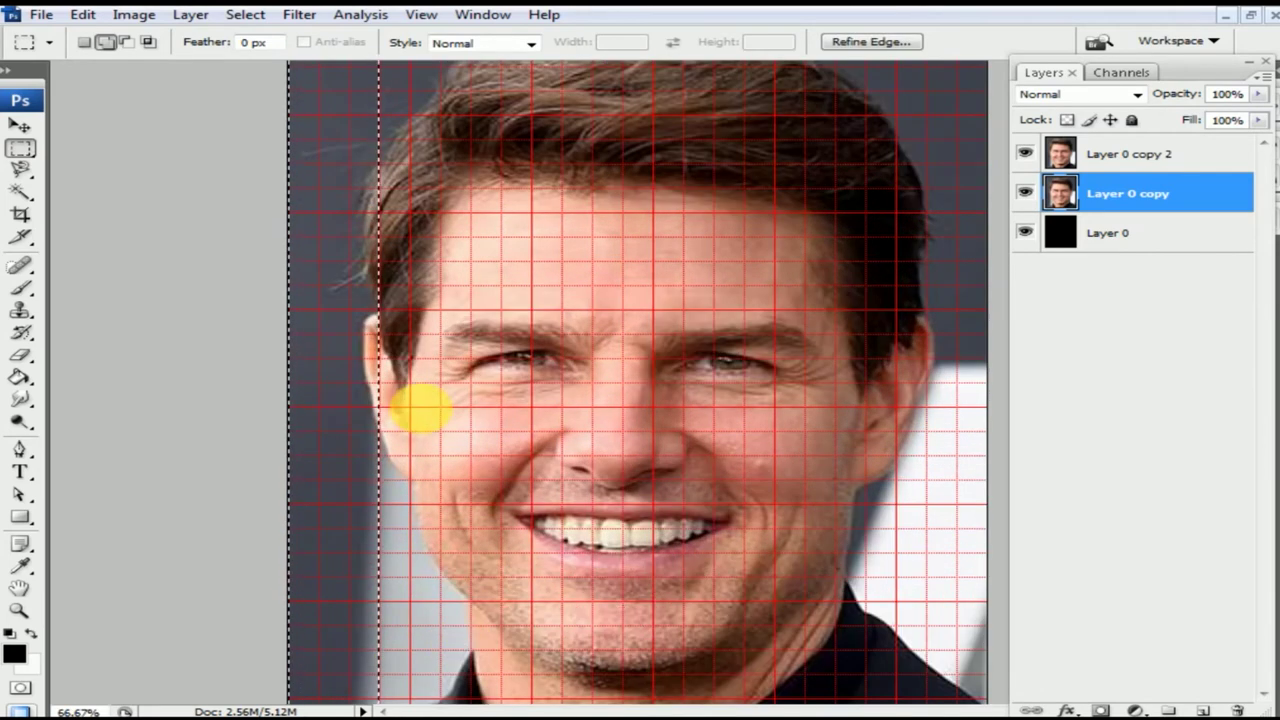
left_click_drag(465, 396, 469, 440)
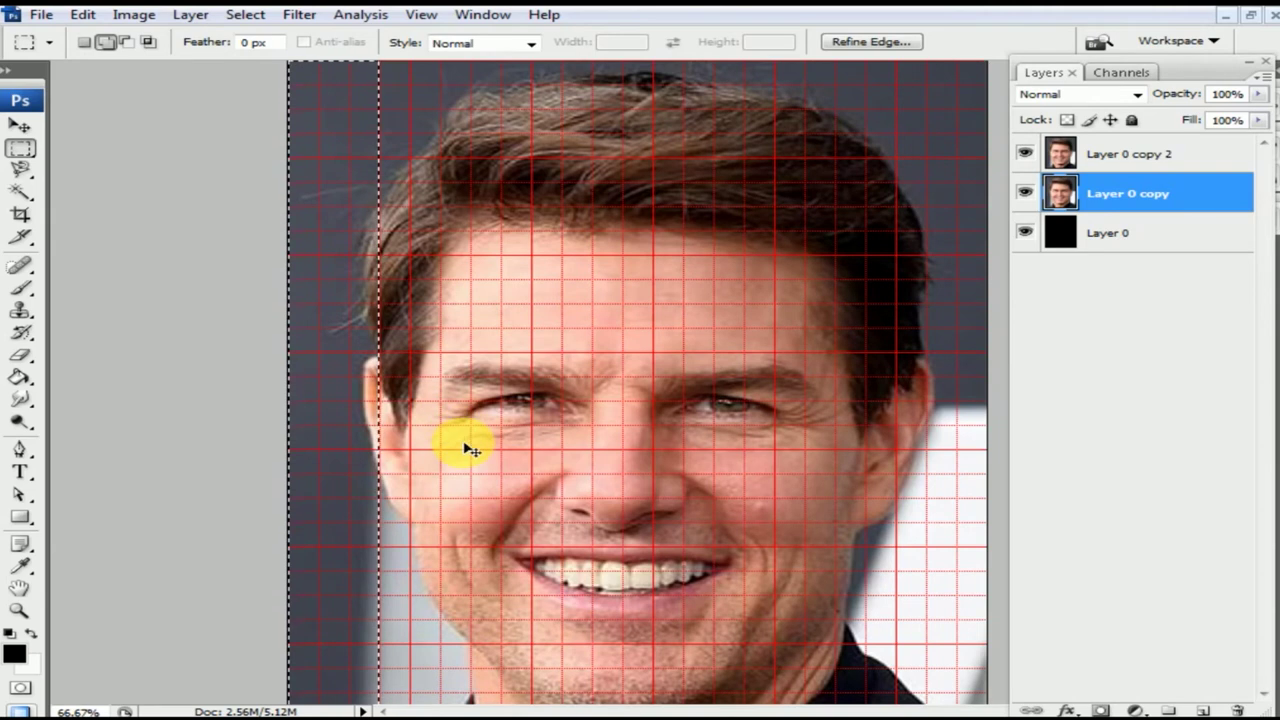
key("ctrl+minus")
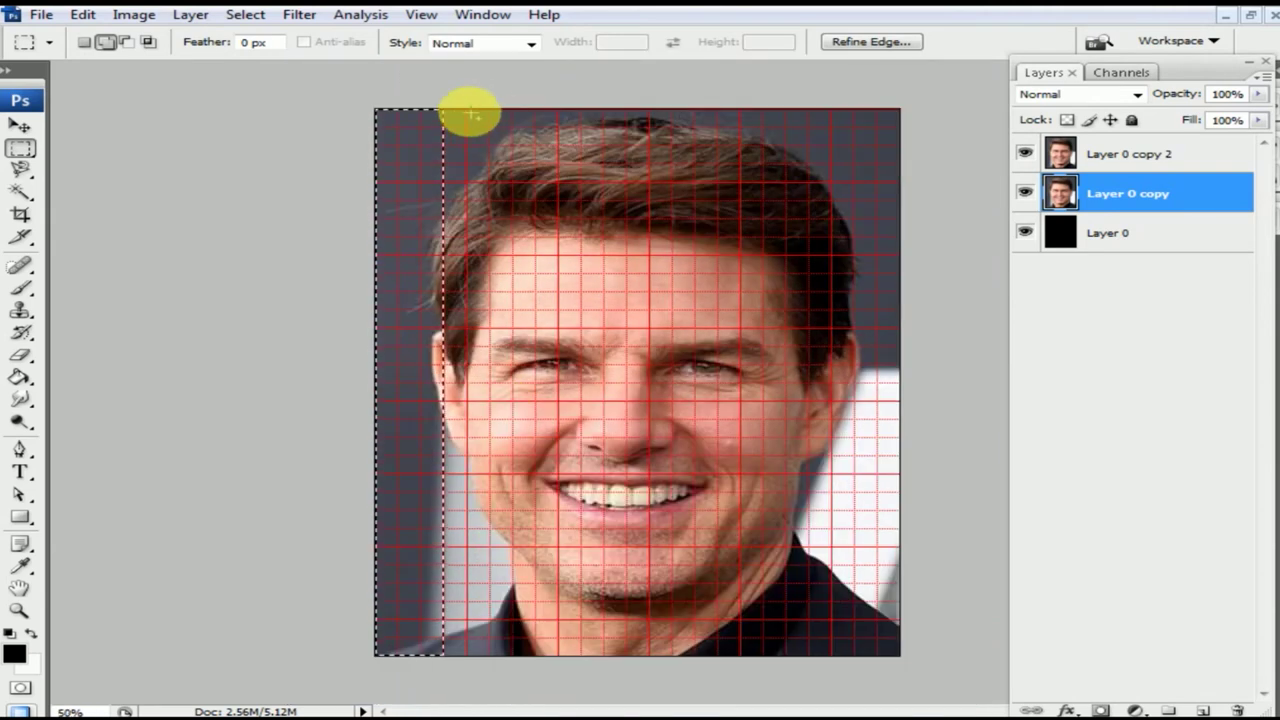
left_click_drag(467, 109, 537, 153)
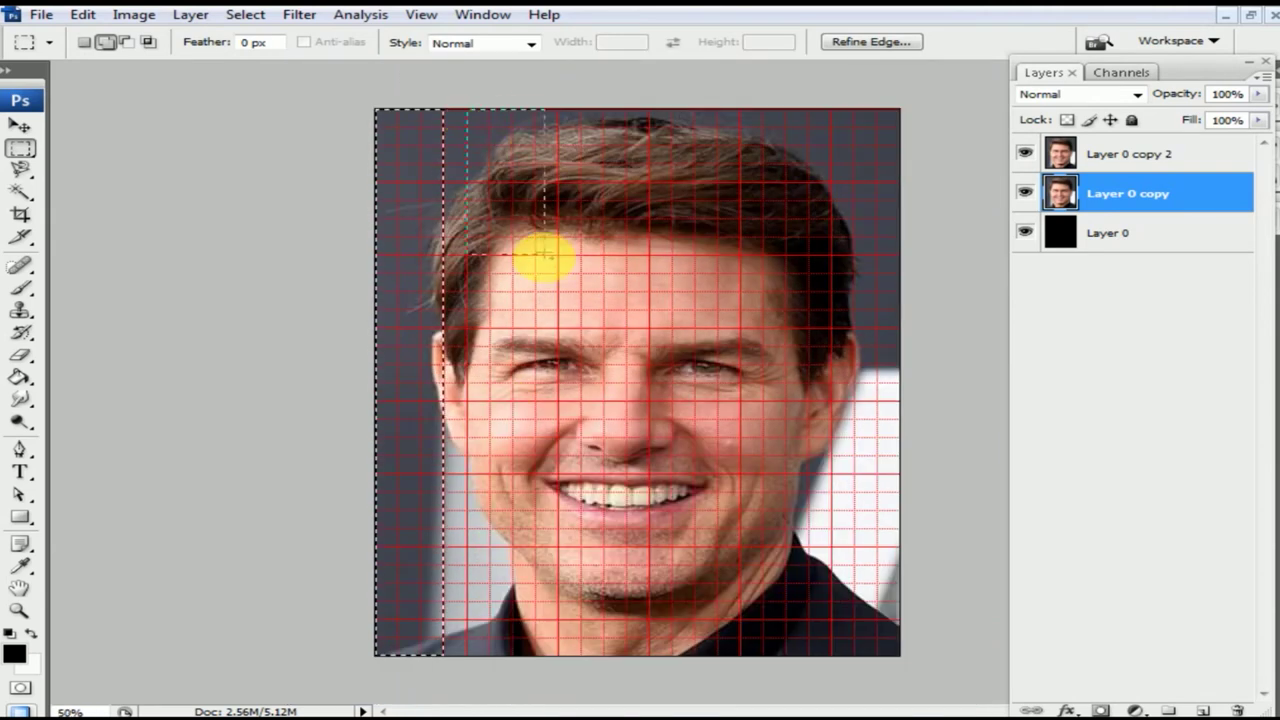
left_click_drag(538, 375, 530, 645)
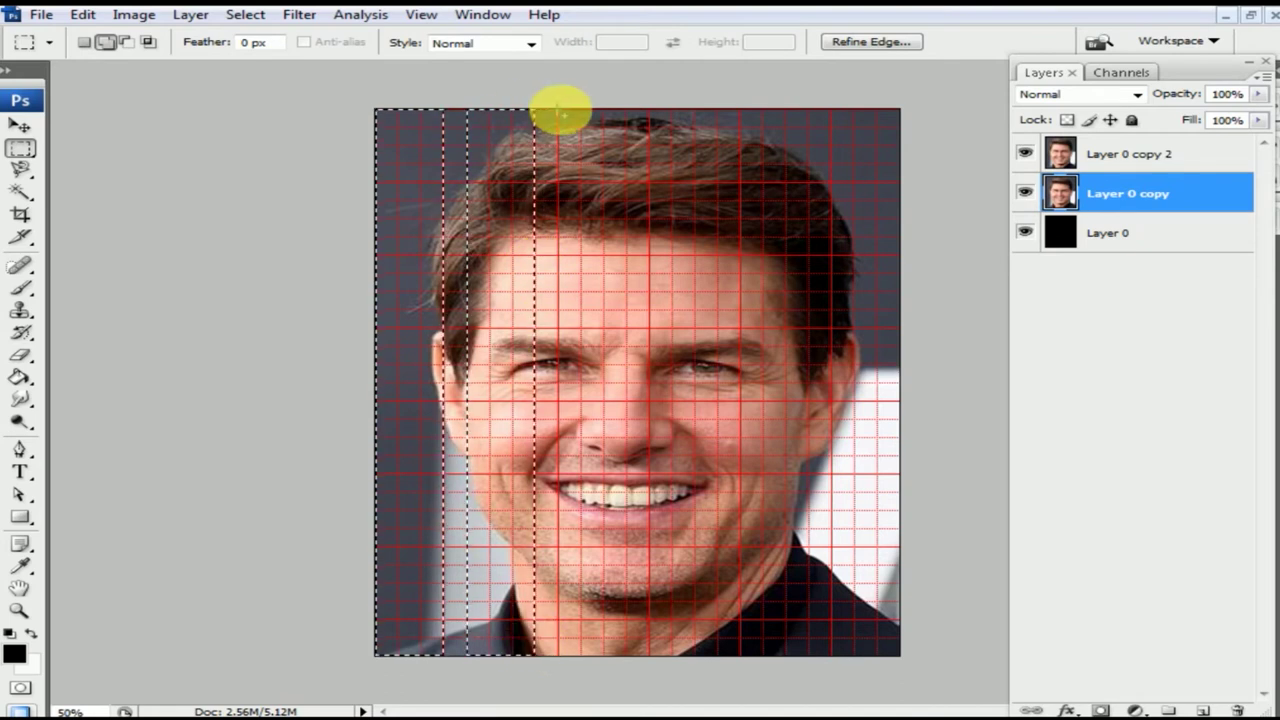
mouse_move(558, 110)
left_mouse_down()
mouse_move(638, 322)
mouse_move(624, 640)
left_mouse_up()
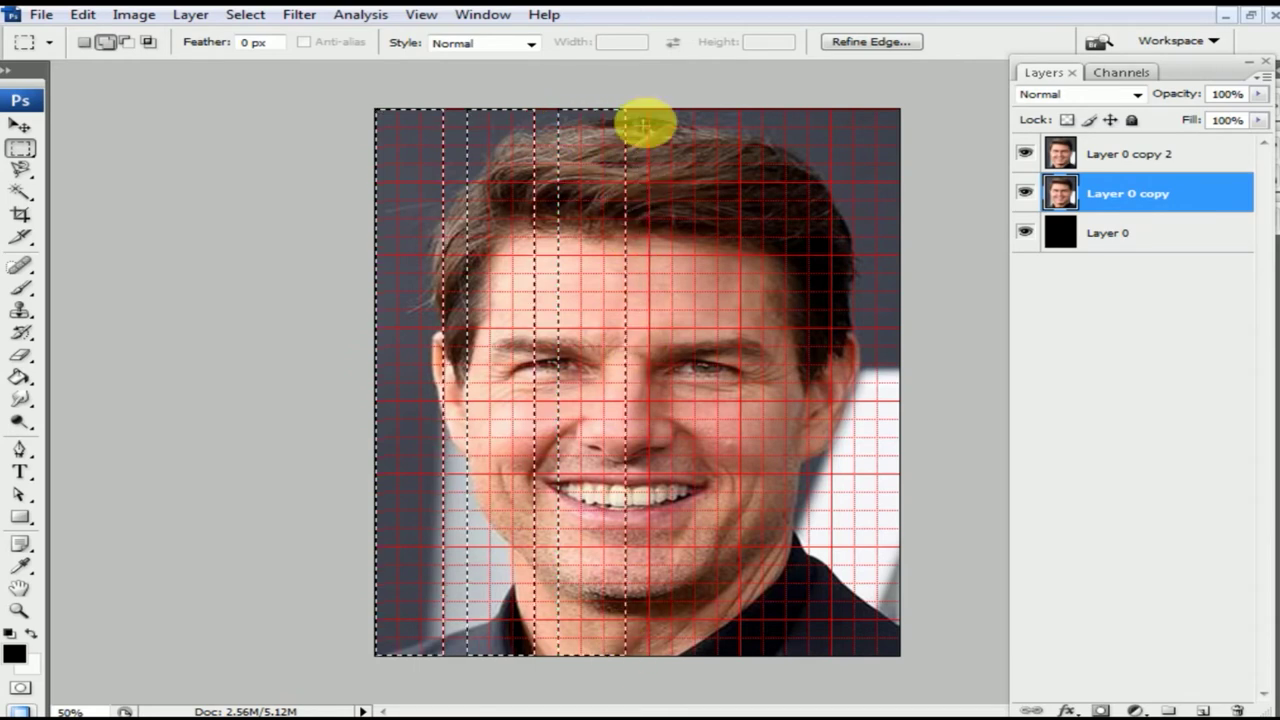
mouse_move(648, 110)
left_mouse_down()
mouse_move(697, 130)
mouse_move(713, 655)
left_mouse_up()
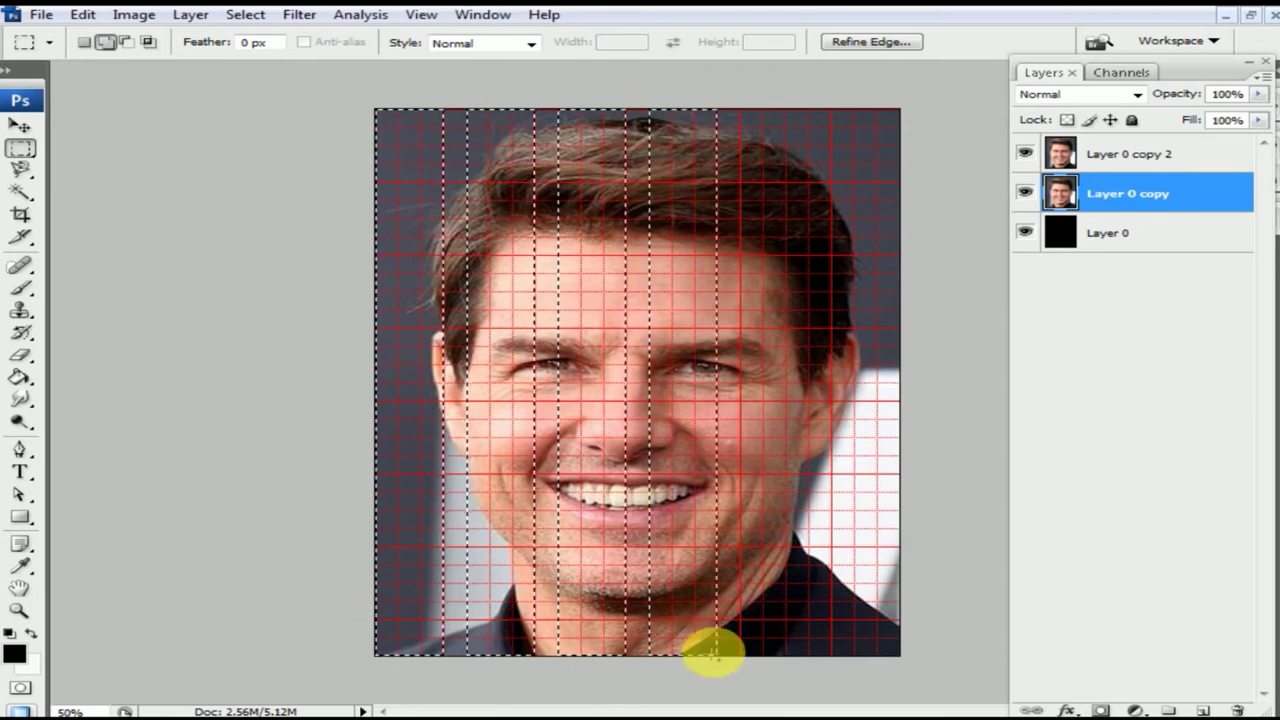
mouse_move(740, 110)
left_mouse_down()
mouse_move(812, 495)
mouse_move(808, 648)
left_mouse_up()
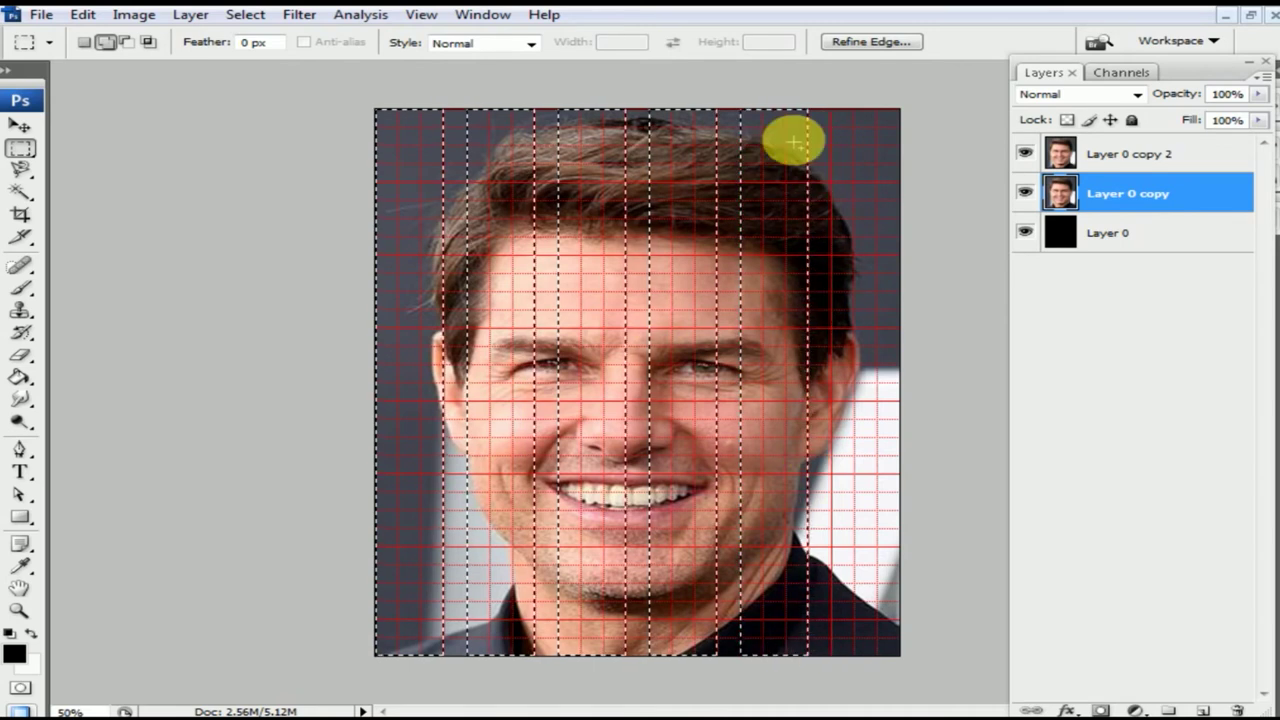
mouse_move(832, 109)
left_mouse_down()
mouse_move(875, 206)
mouse_move(893, 655)
left_mouse_up()
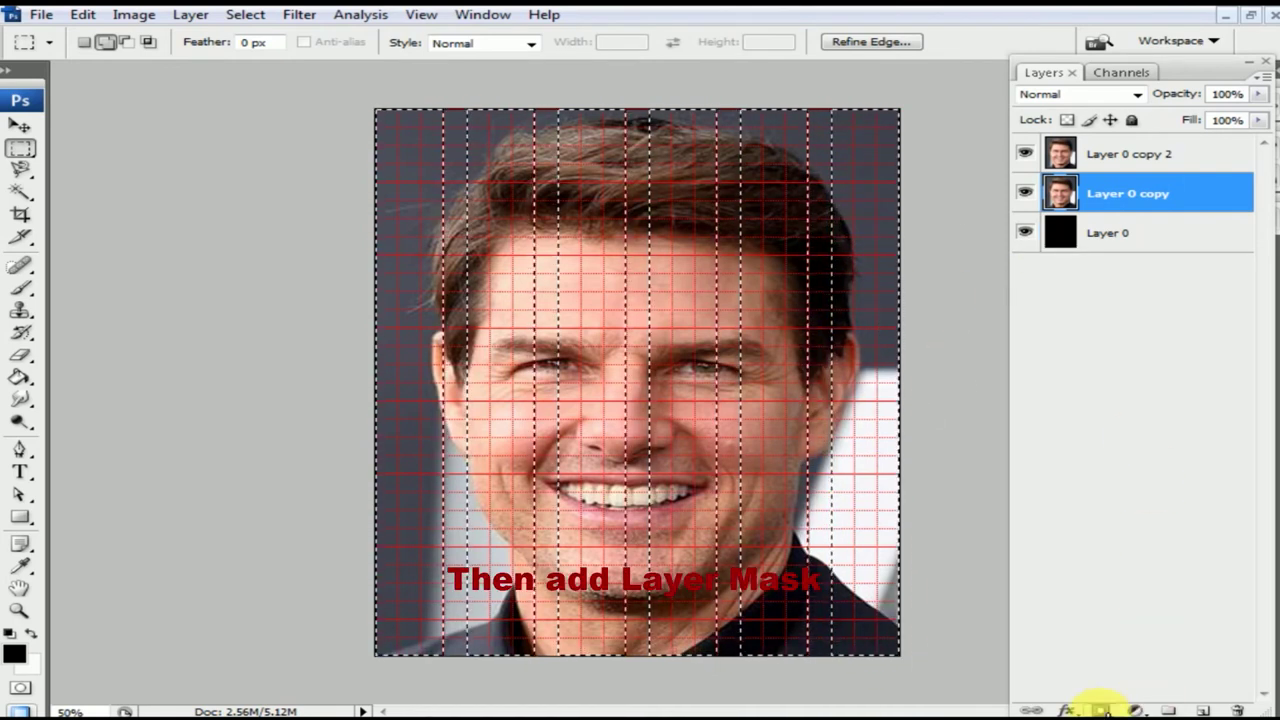
- Mask Layer 0 copy to the vertical strips and select the first three full-width horizontal bands
left_click(1101, 709)
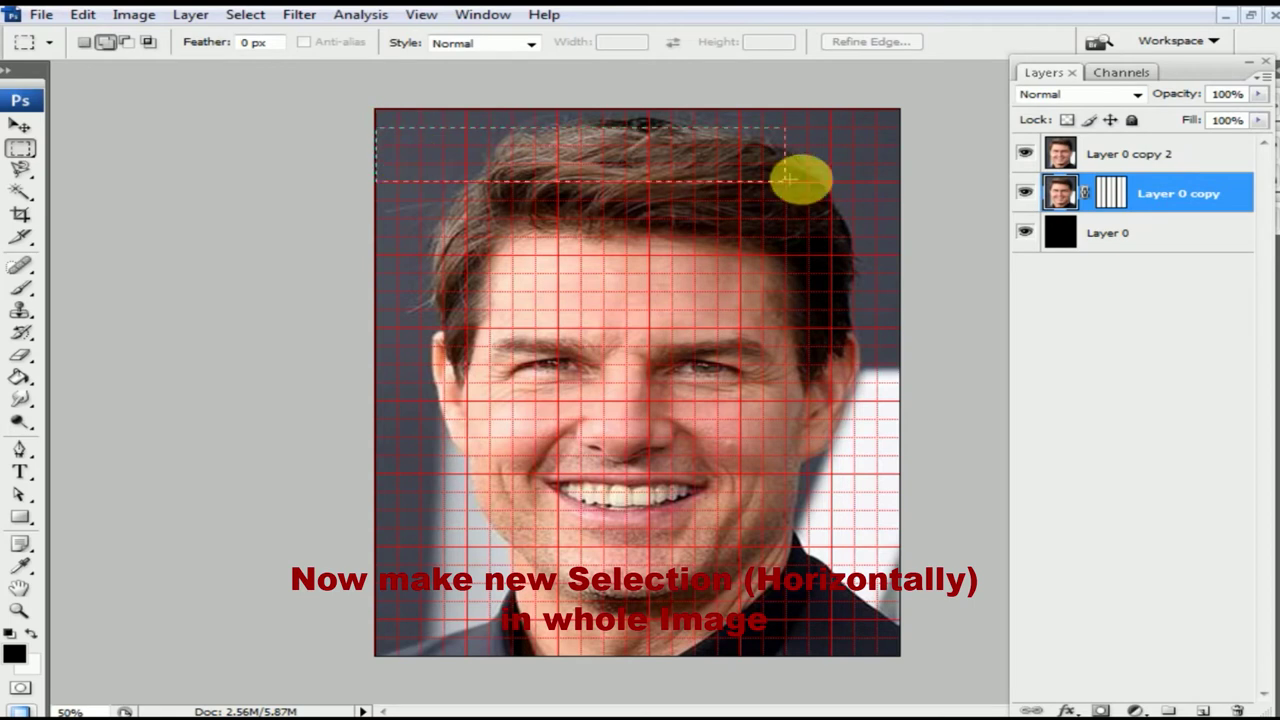
left_click_drag(445, 162, 896, 181)
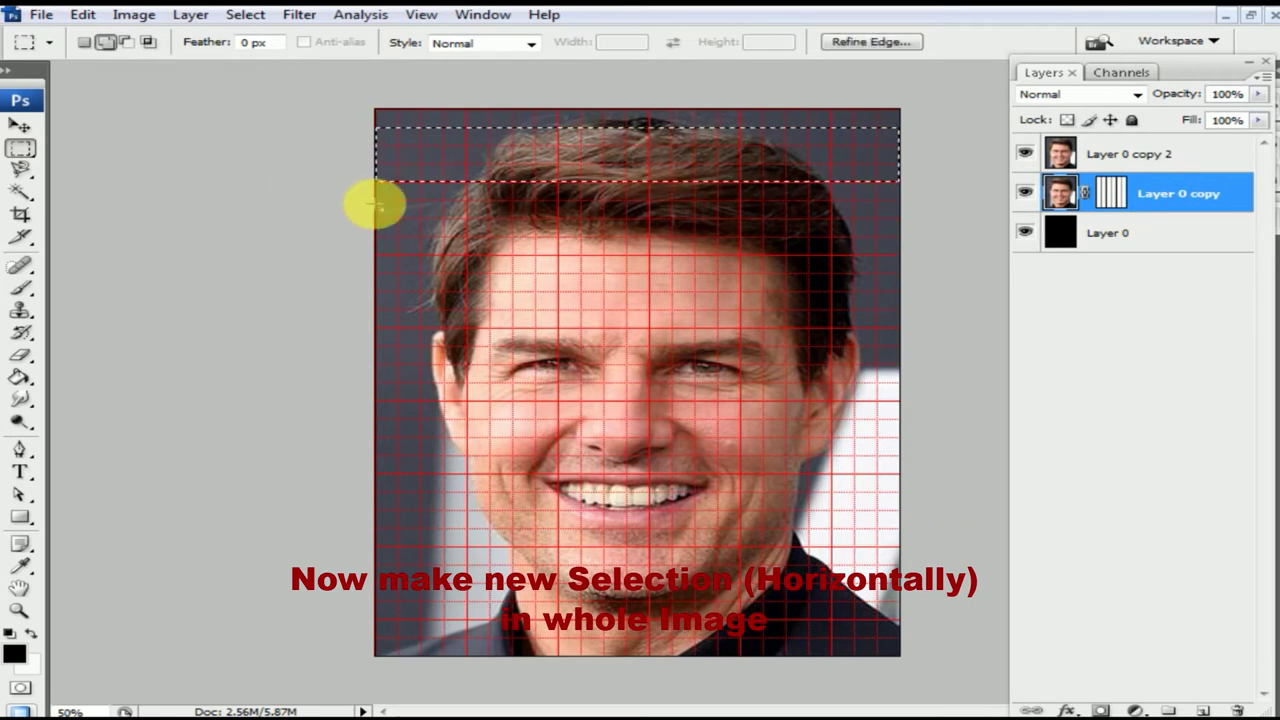
left_click_drag(373, 203, 472, 257)
left_click_drag(692, 258, 892, 268)
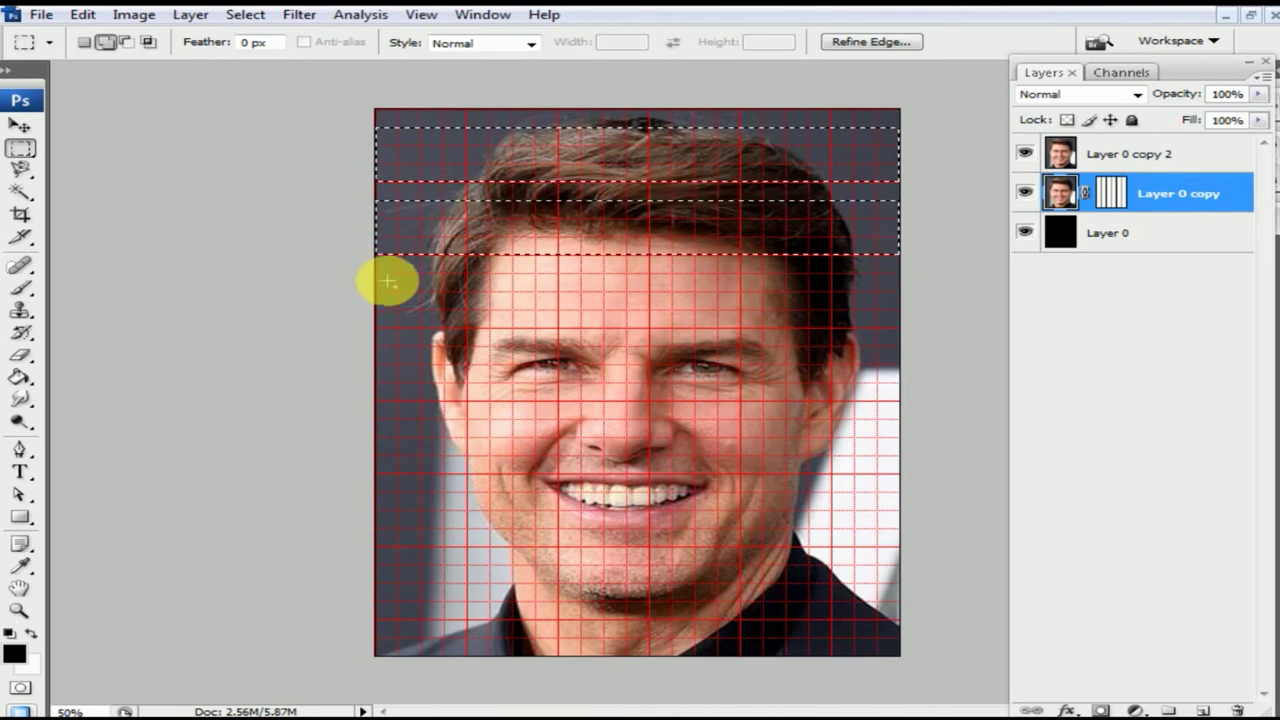
mouse_move(380, 273)
left_mouse_down()
mouse_move(407, 302)
mouse_move(898, 328)
left_mouse_up()
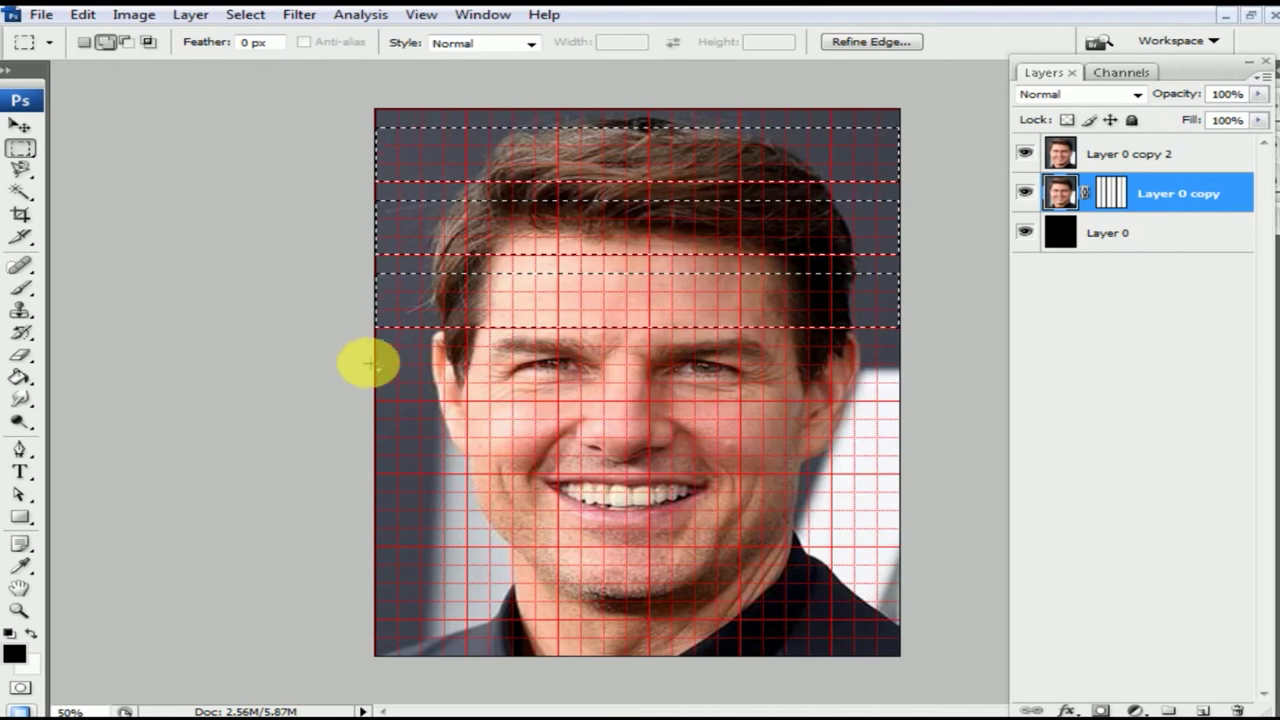
- Add four more horizontal bands down to the image bottom and select Layer 0 copy 2
left_click_drag(377, 346, 407, 393)
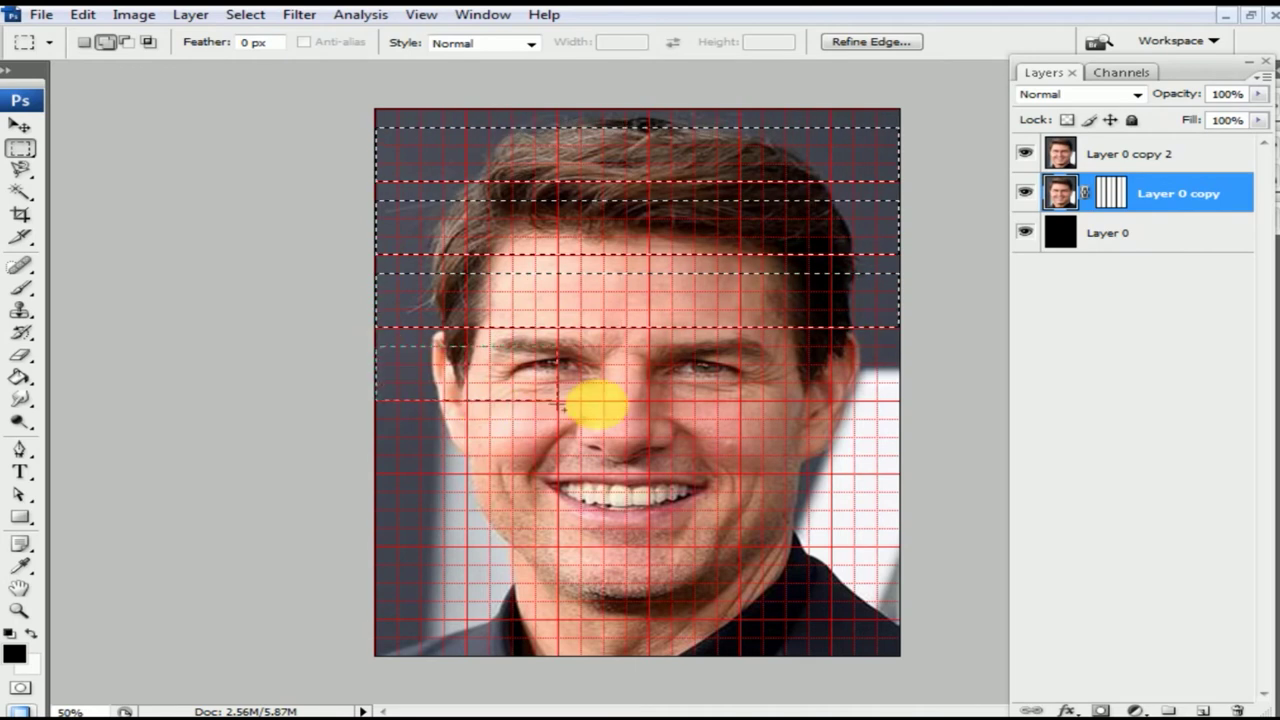
left_click_drag(562, 406, 888, 410)
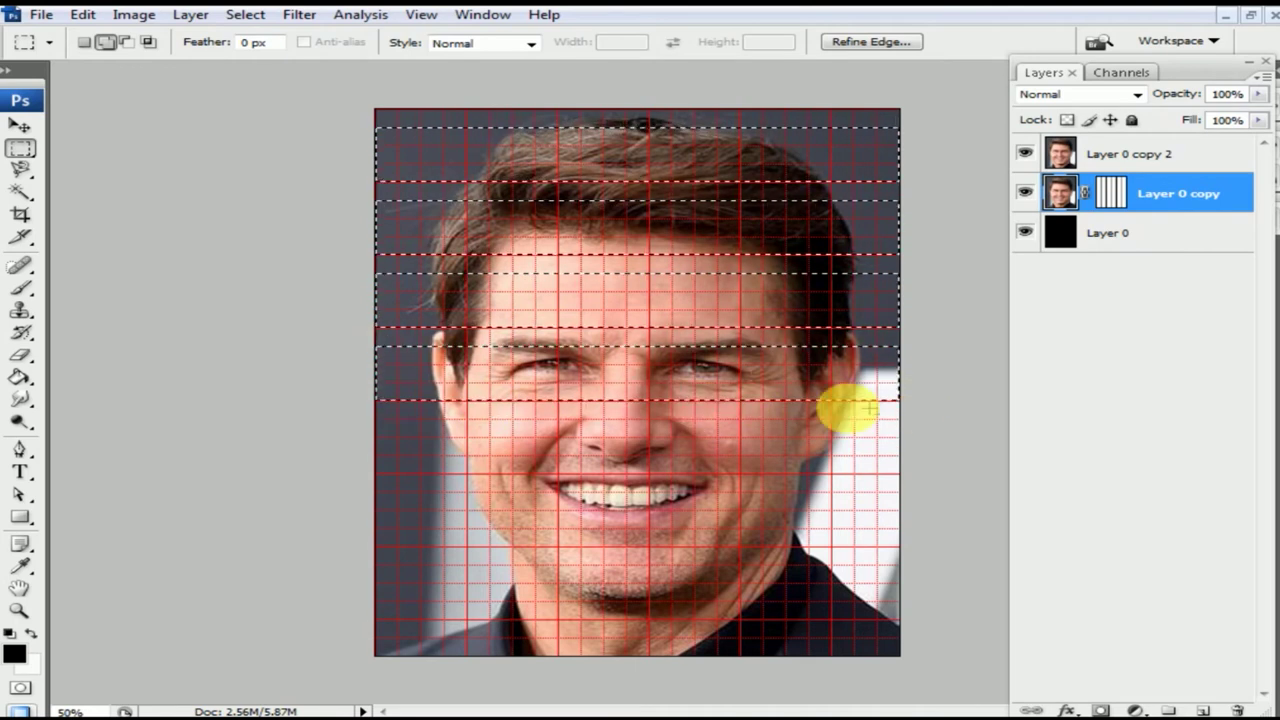
left_click_drag(381, 422, 914, 471)
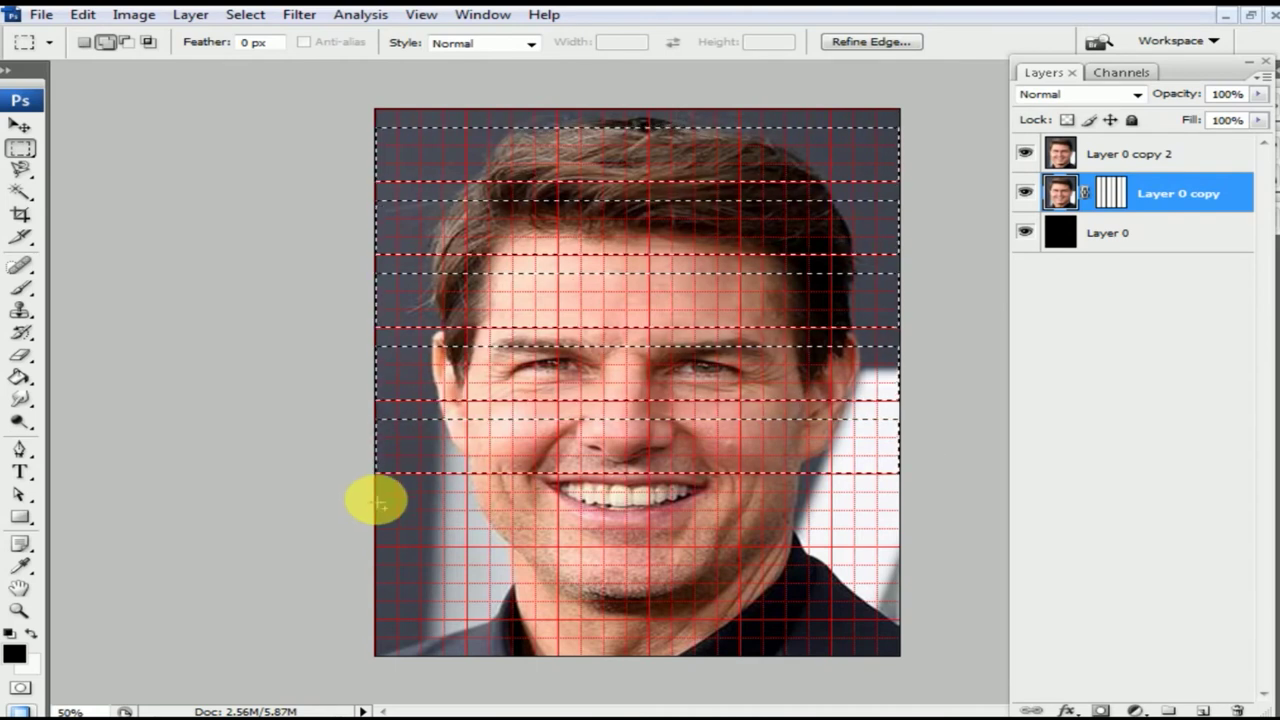
mouse_move(376, 491)
left_mouse_down()
mouse_move(422, 543)
mouse_move(900, 545)
left_mouse_up()
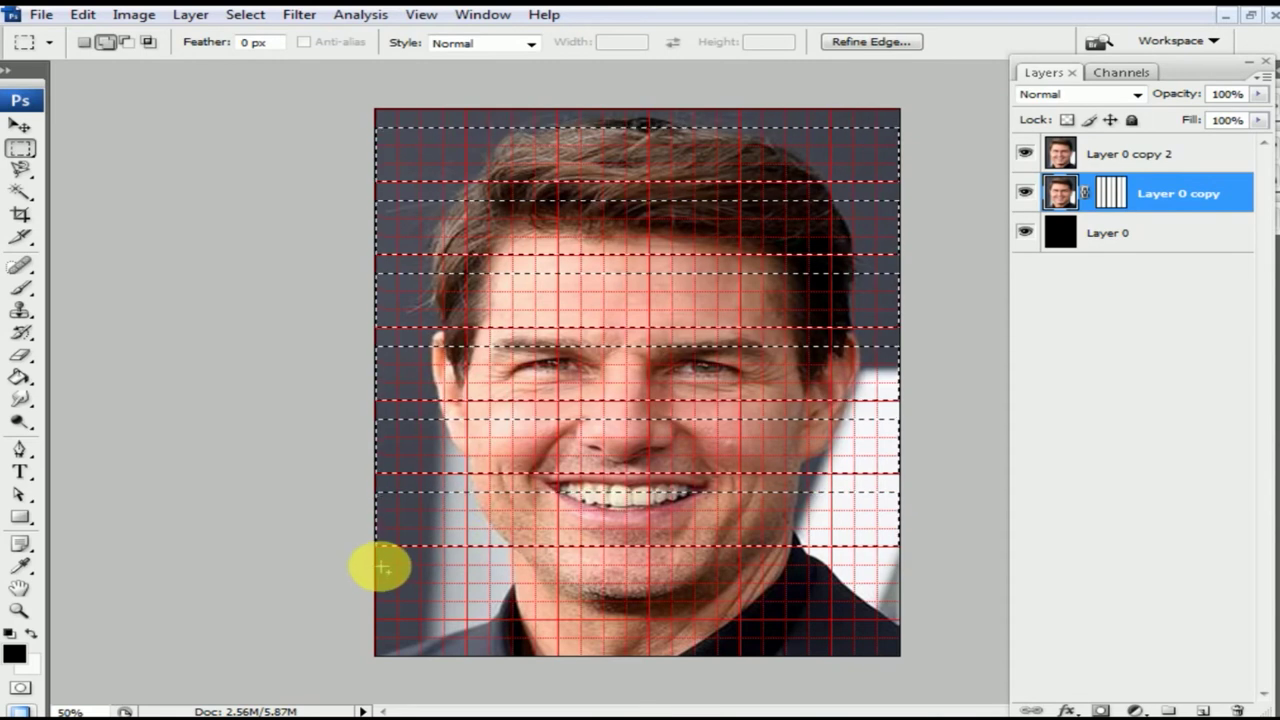
mouse_move(376, 565)
left_mouse_down()
mouse_move(410, 620)
mouse_move(586, 609)
mouse_move(912, 624)
left_mouse_up()
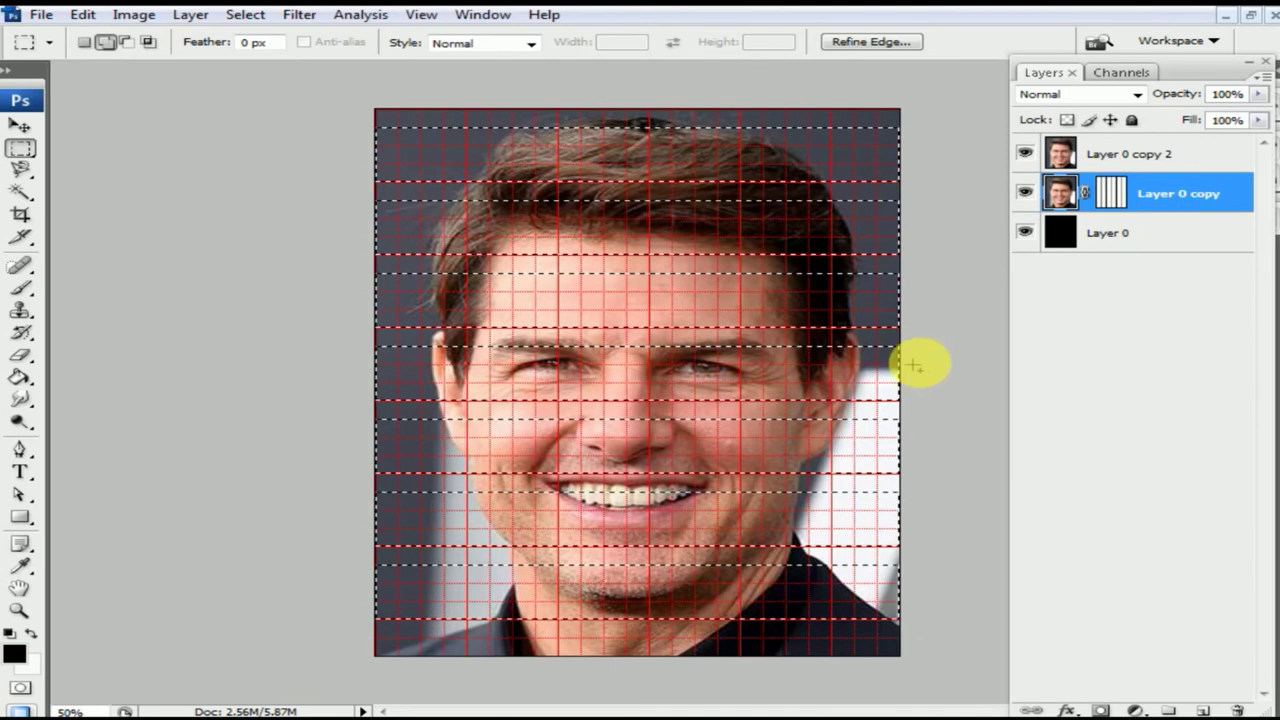
left_click(1100, 165)
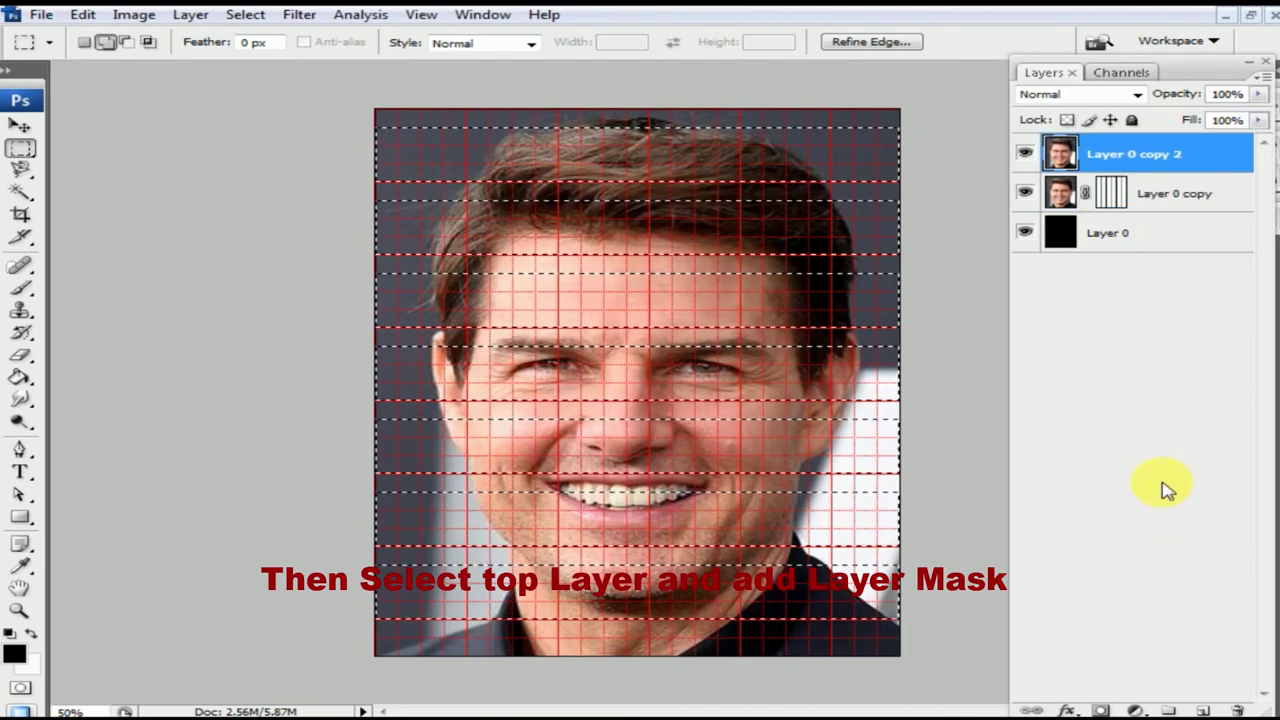
- Add a horizontal-strip mask to Layer 0 copy 2 and load Layer 0 copy's mask as a selection
left_click(1101, 708)
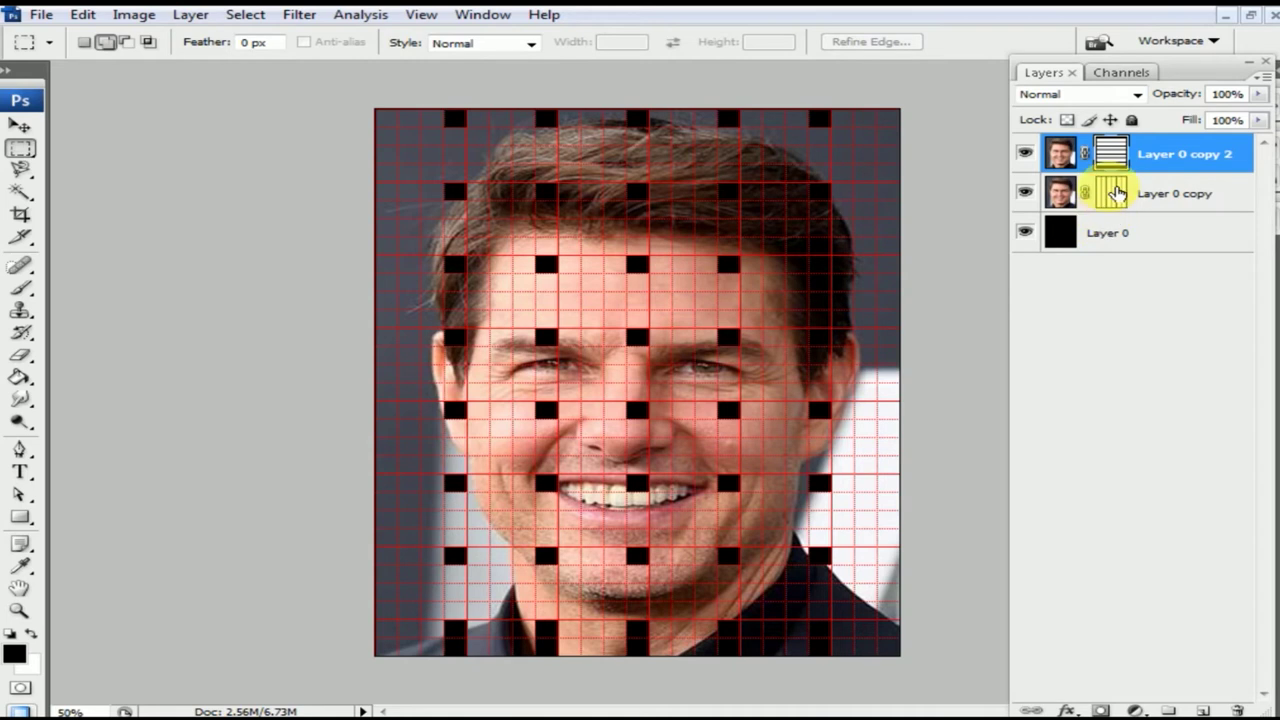
left_click(1116, 193, "ctrl")
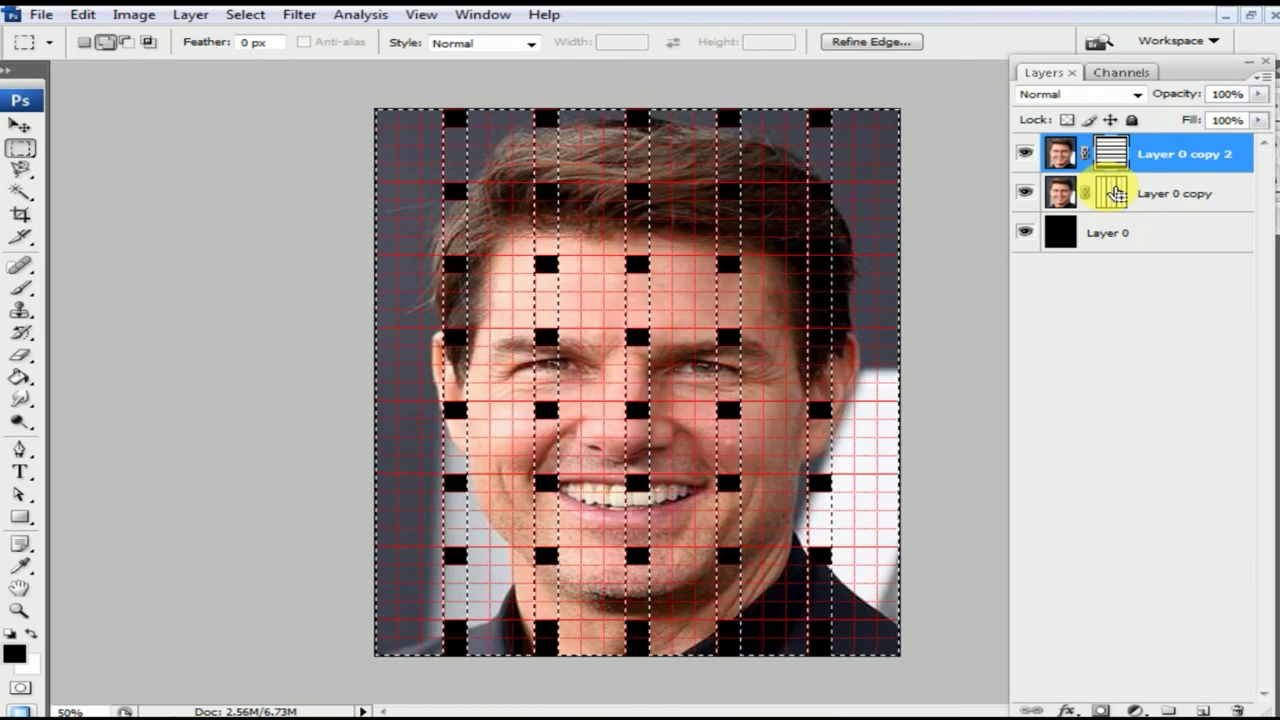
- Intersect with the top layer's mask, save the result as a channel, and enter Quick Mask
left_click(1112, 155, "ctrl+alt+shift")
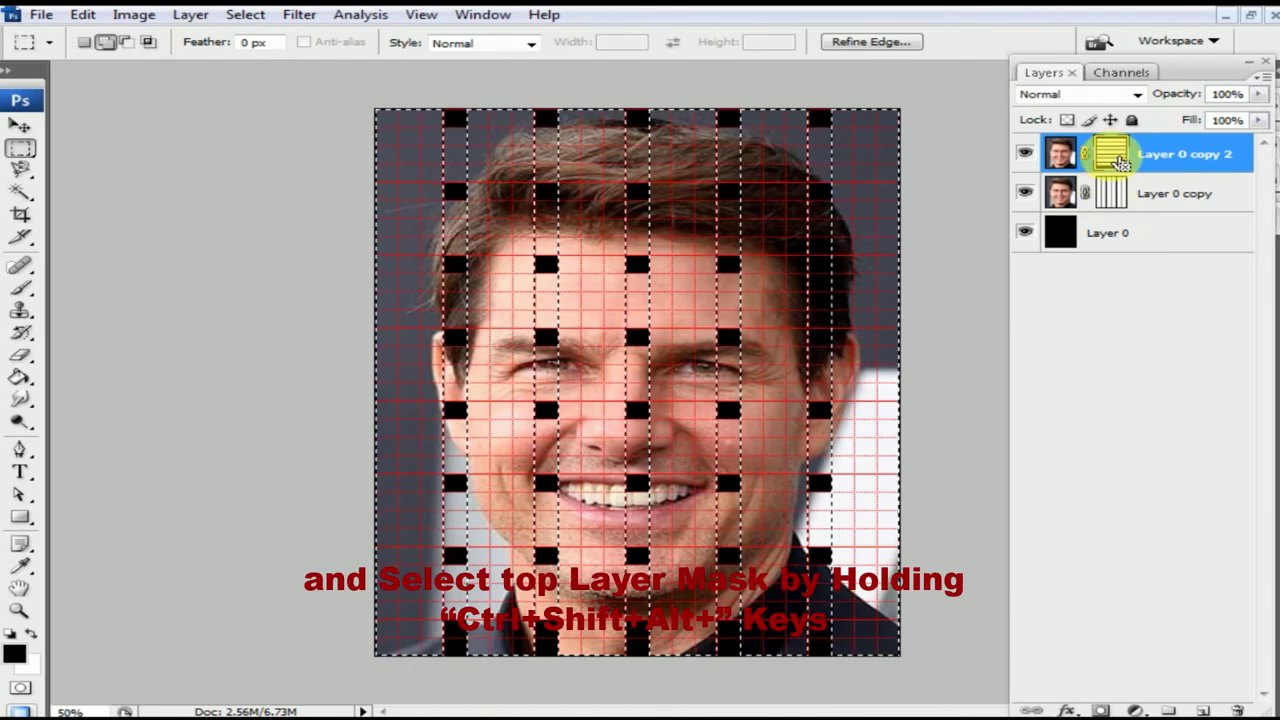
left_click(245, 14)
left_click(290, 363)
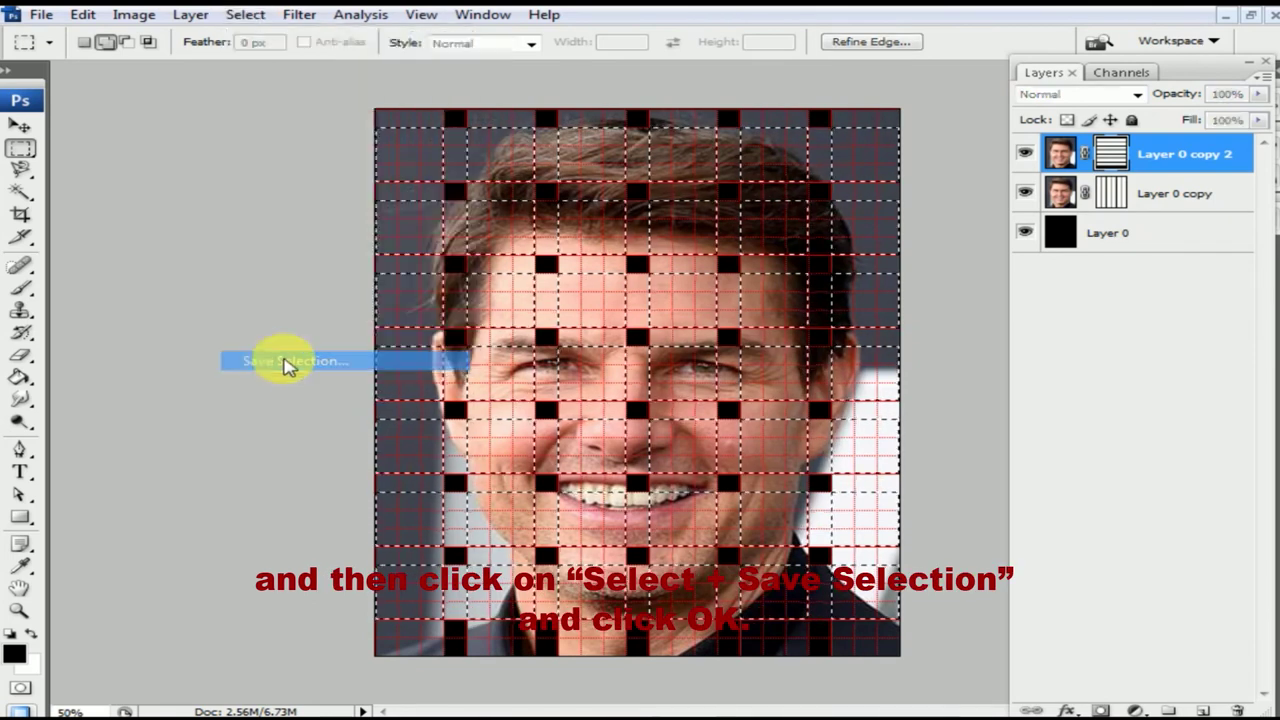
left_click(822, 193)
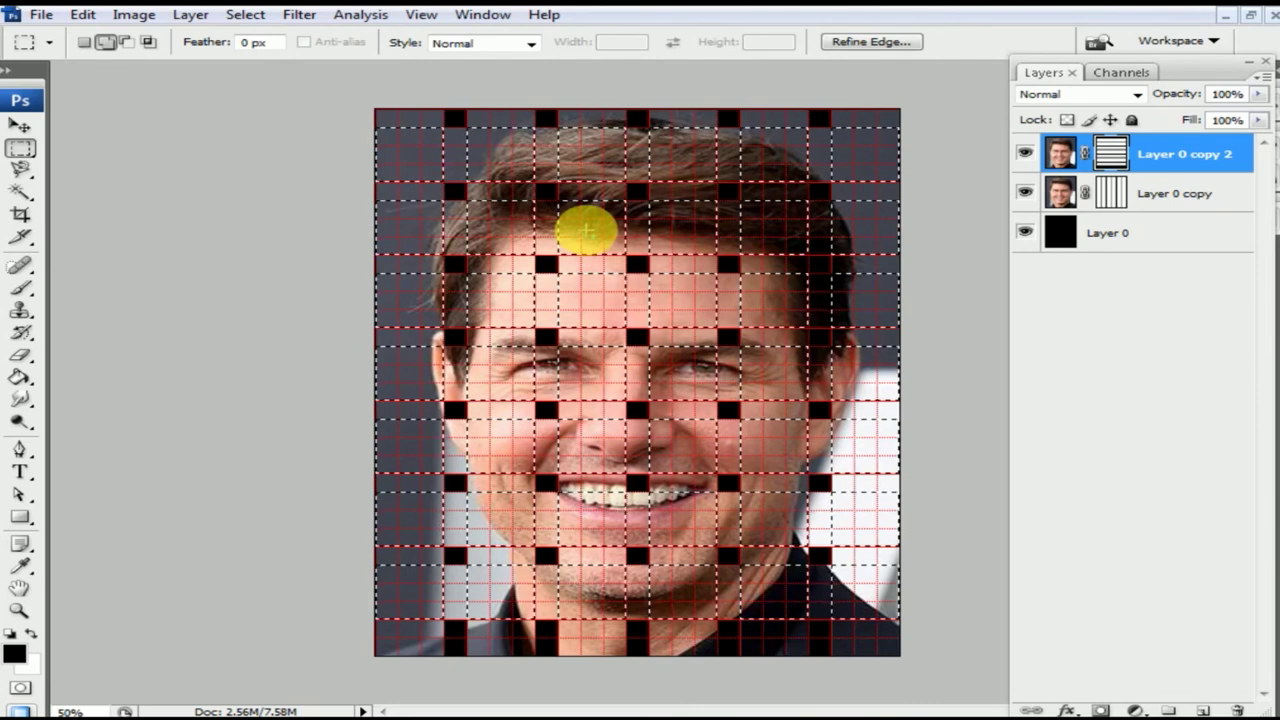
key("q")
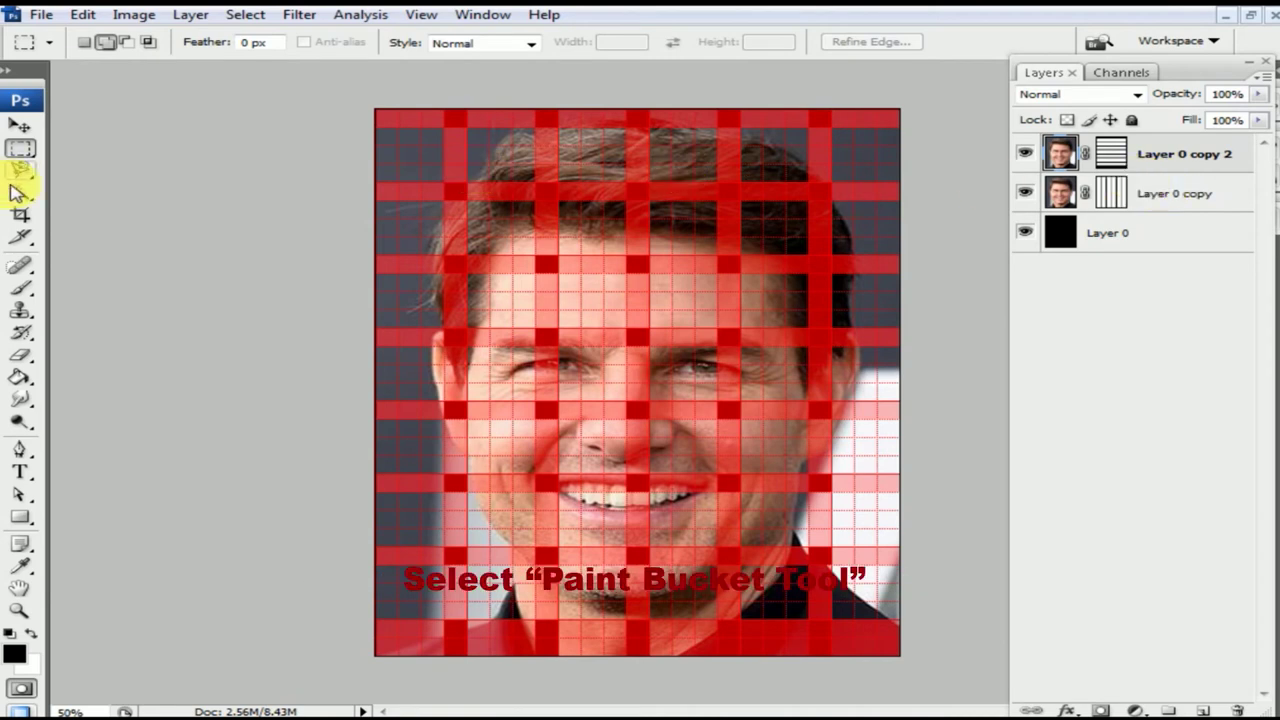
- Paint Bucket-fill alternating empty grid boxes in the quick mask, then exit Quick Mask
left_click(20, 380)
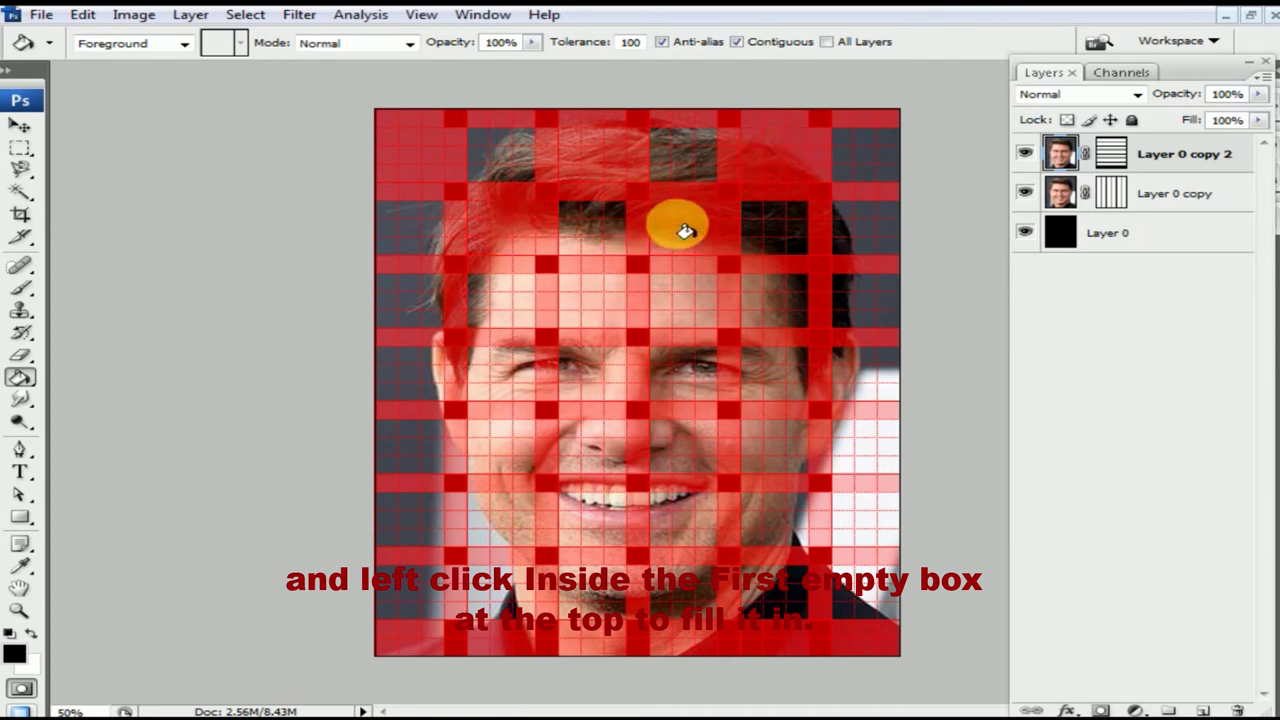
left_click(860, 230)
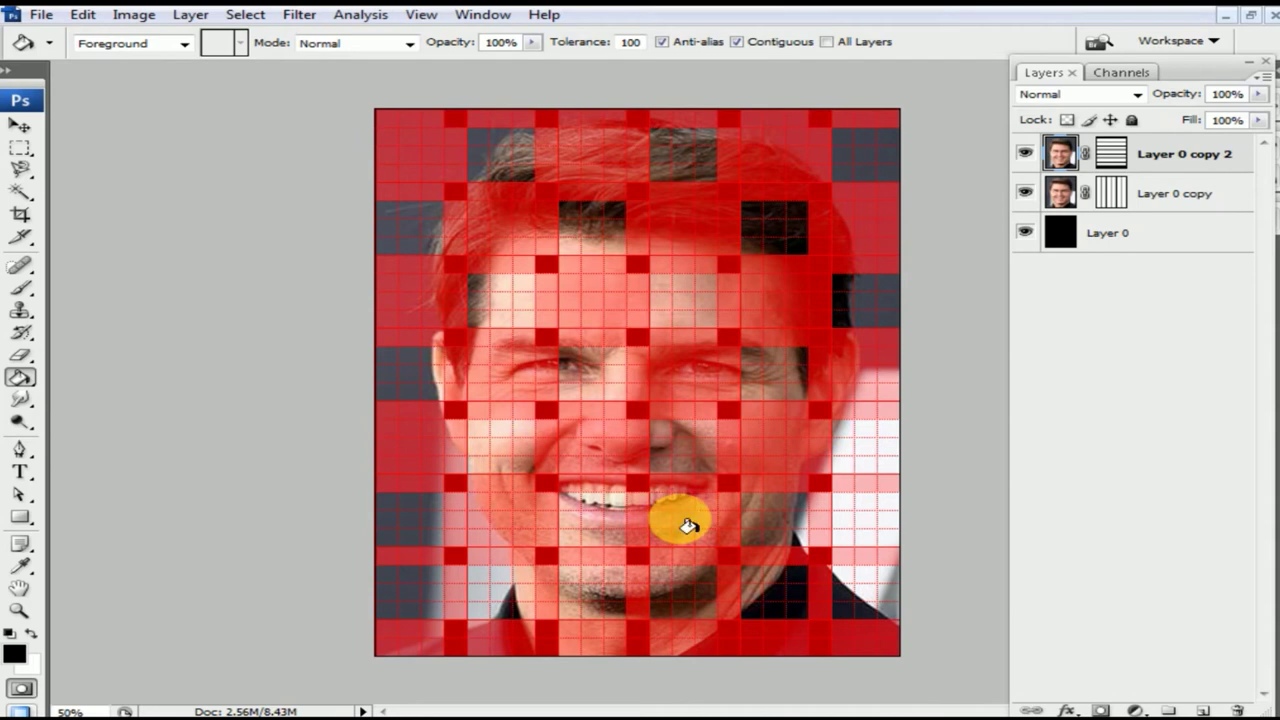
left_click(786, 580)
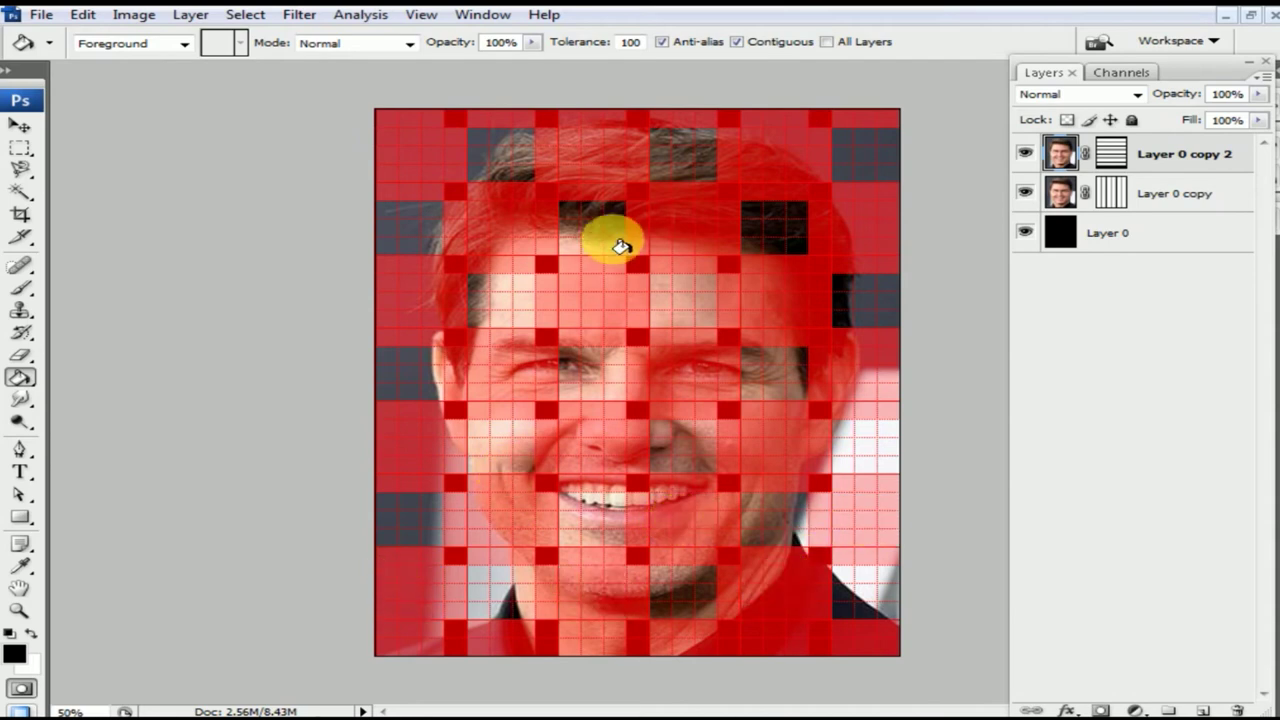
key("q")
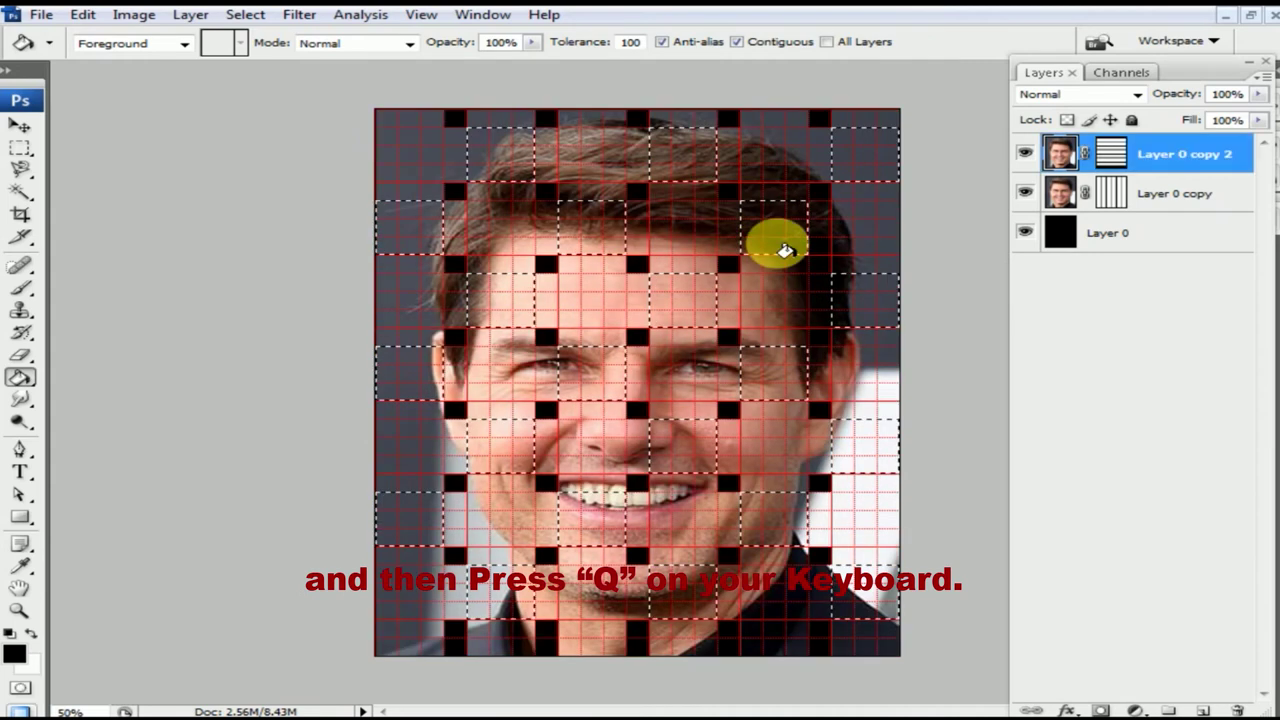
- Copy the selection to new Layer 1 and reload the Alpha 1 channel as a selection
key("ctrl+j")
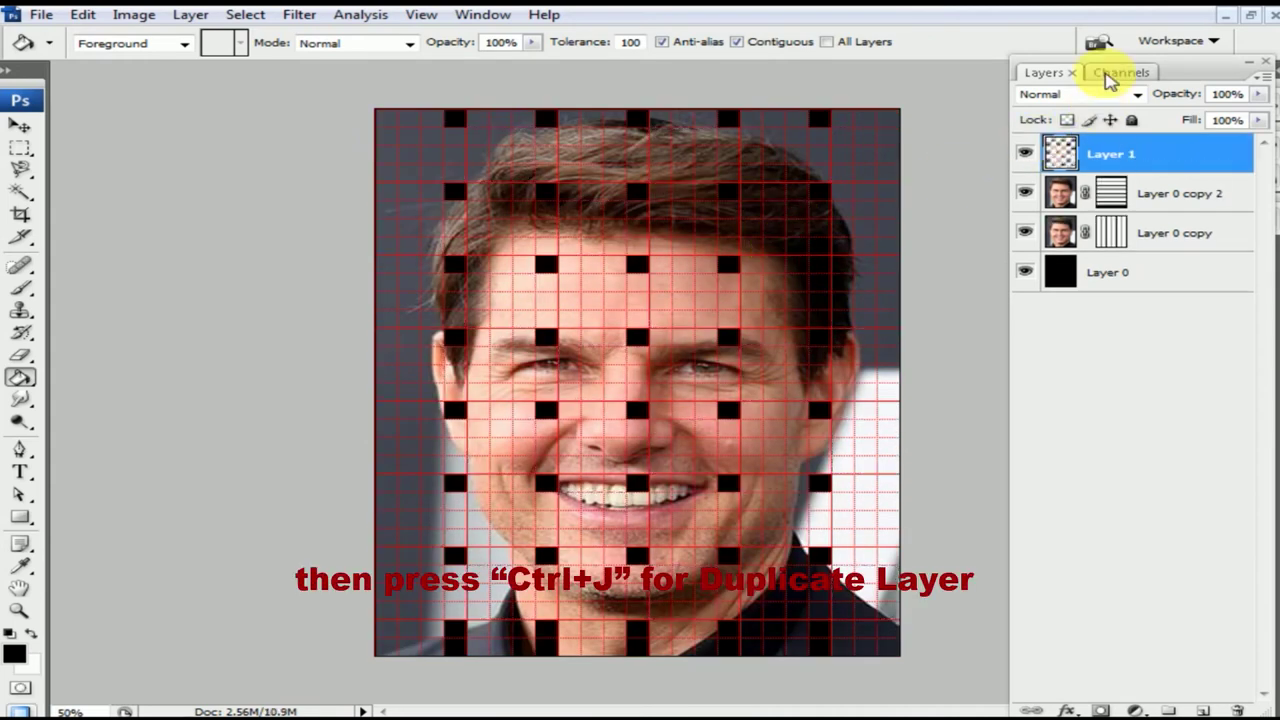
left_click(1108, 73)
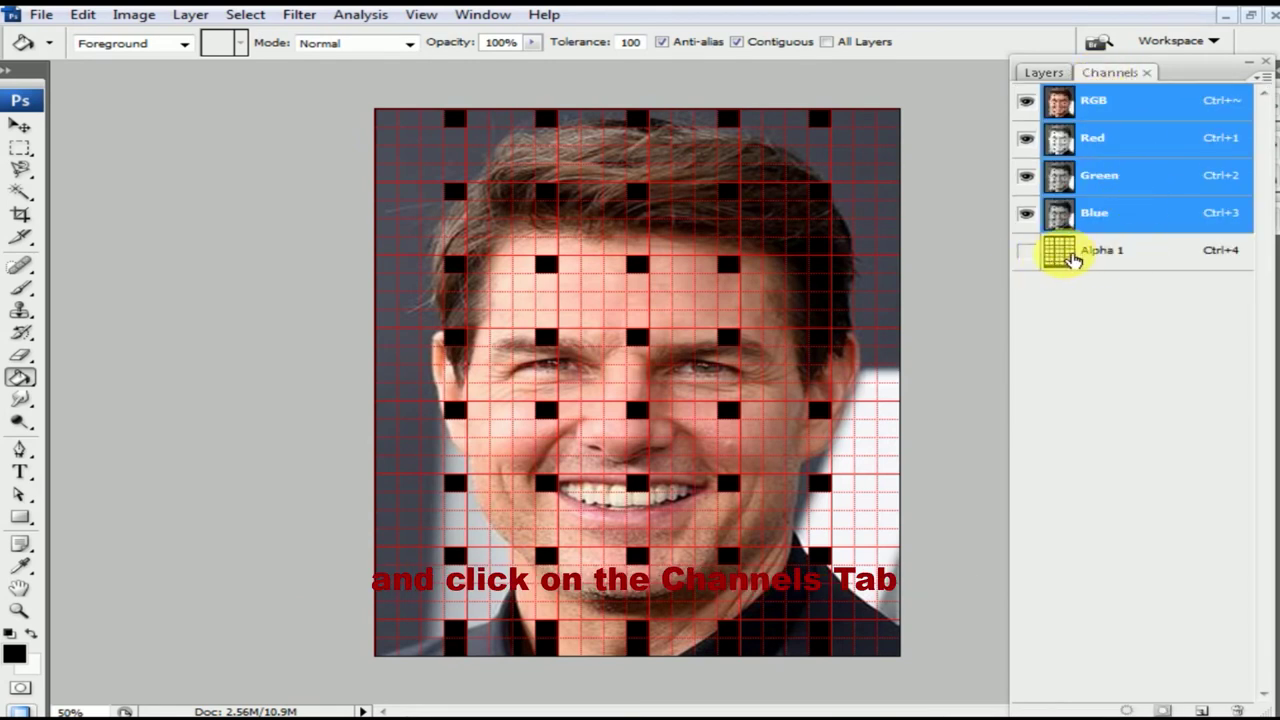
left_click(1072, 258, "ctrl")
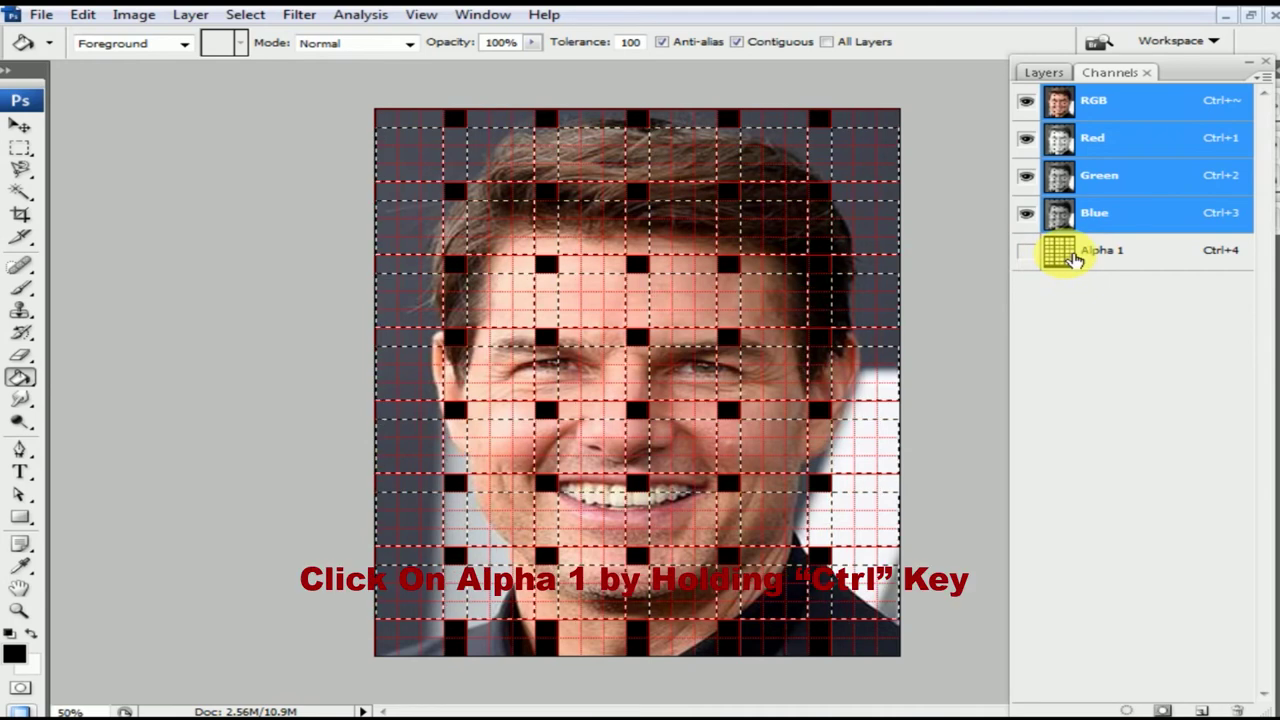
left_click(1045, 73)
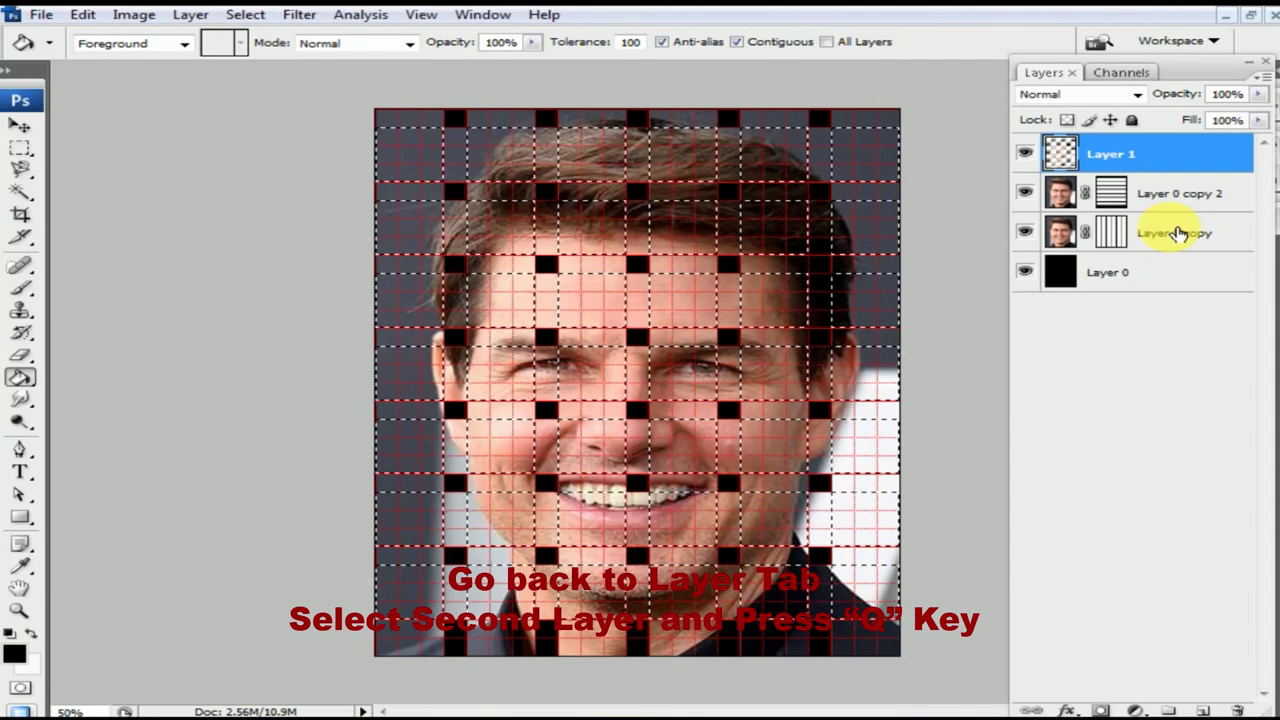
- On Layer 0 copy, fill the other alternating boxes in Quick Mask, then return to a selection
left_click(1180, 233)
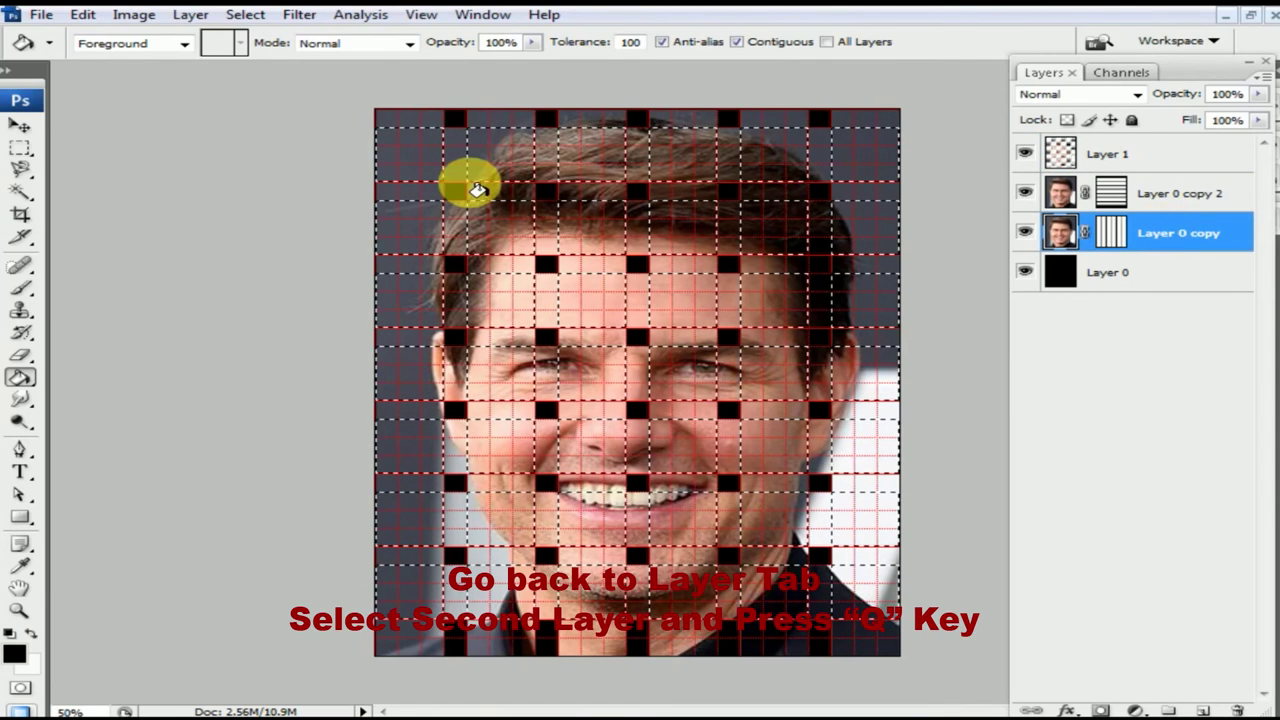
key("q")
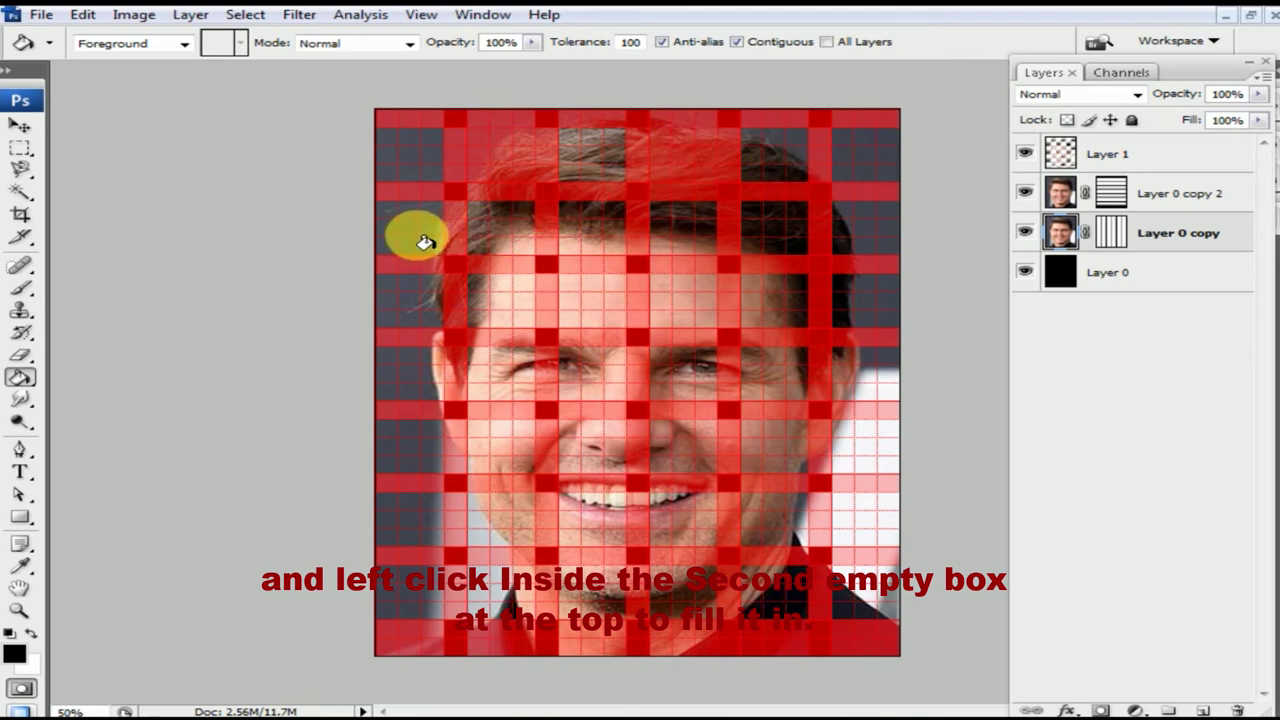
left_click(425, 242)
left_click(610, 236)
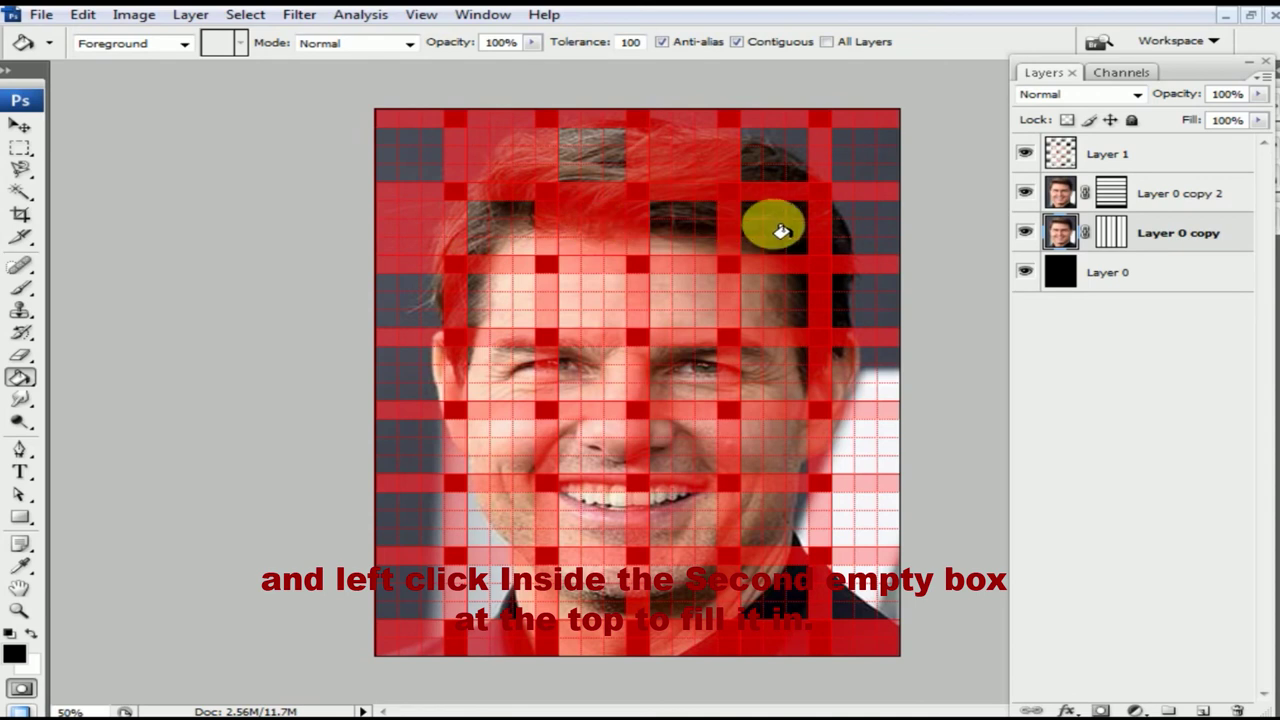
left_click(782, 230)
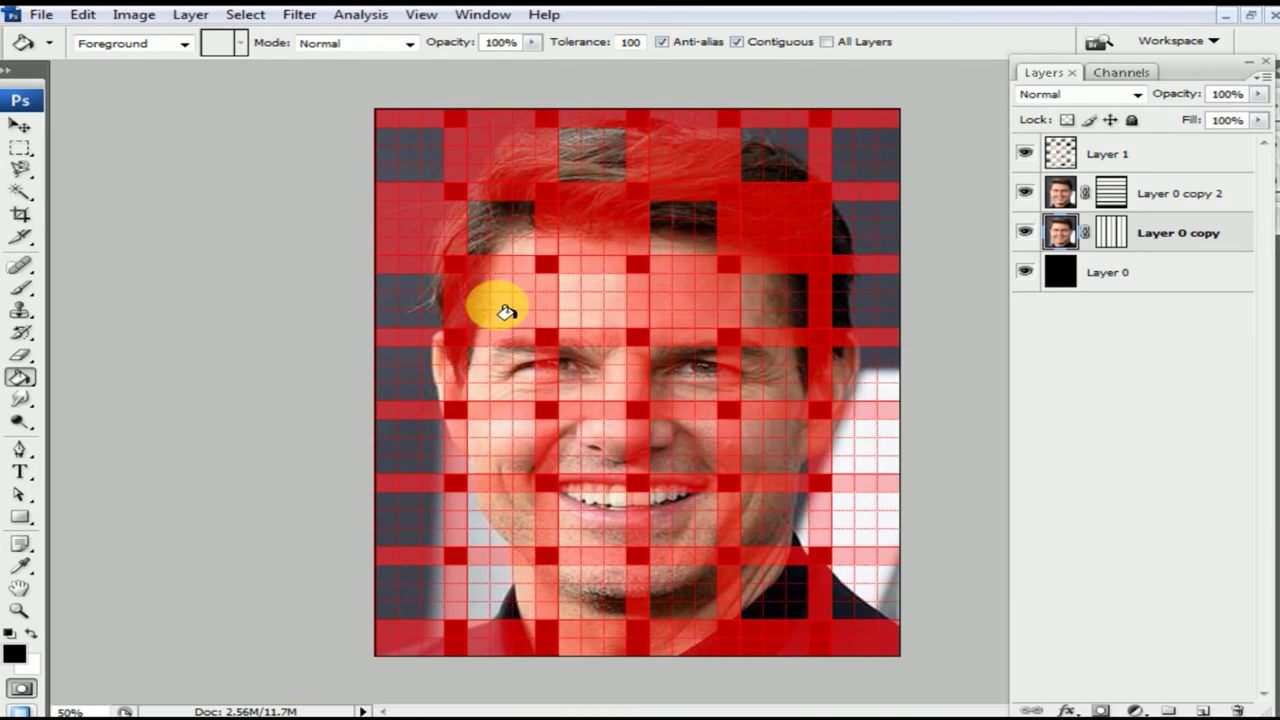
left_click(425, 370)
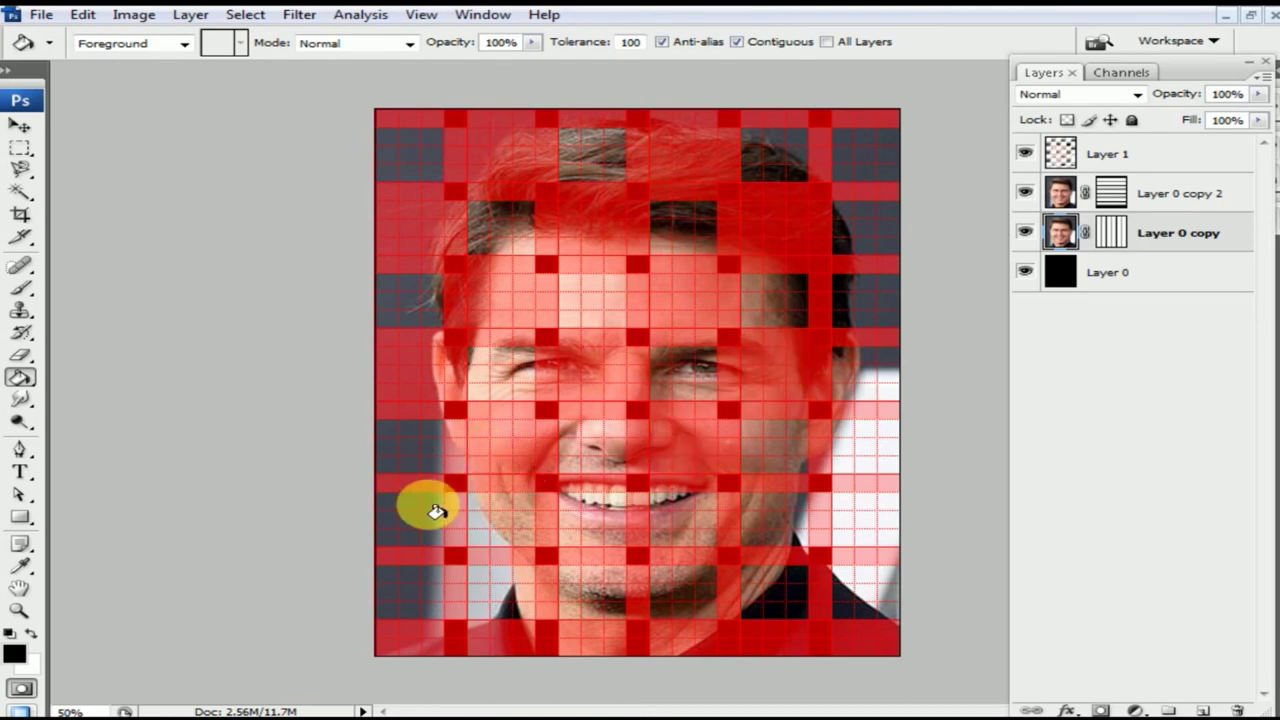
left_click(423, 510)
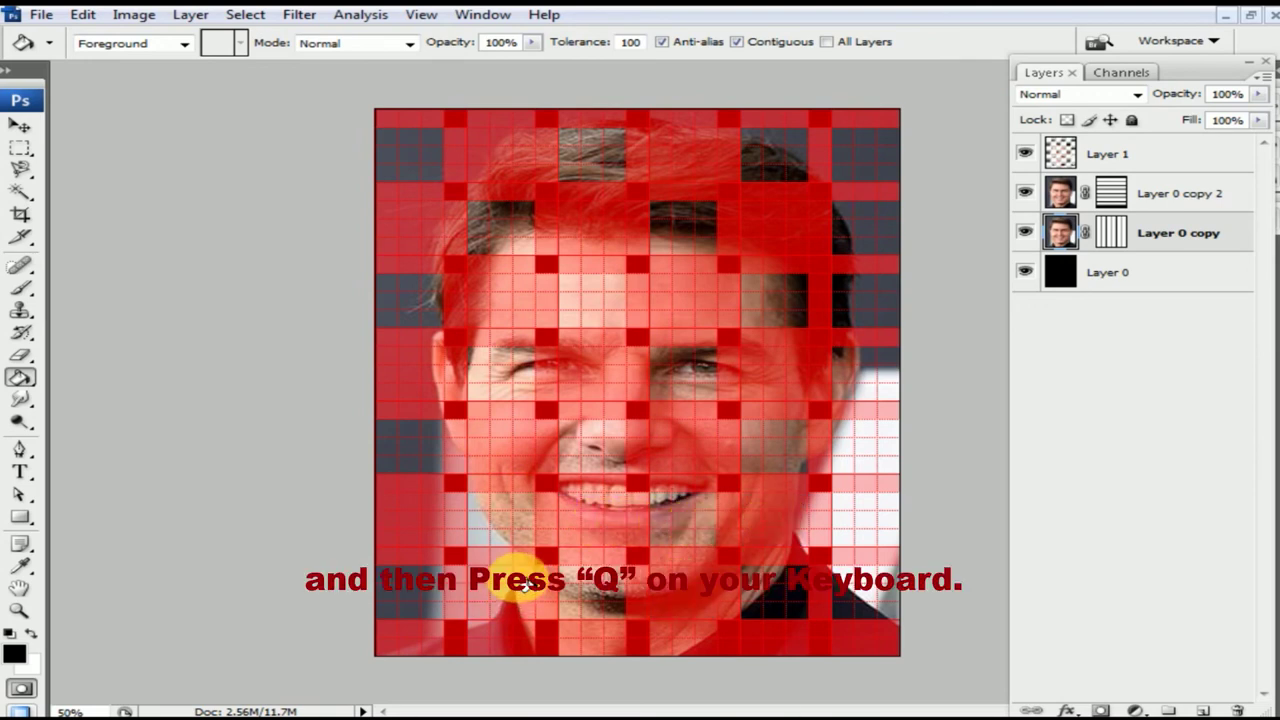
key("q")
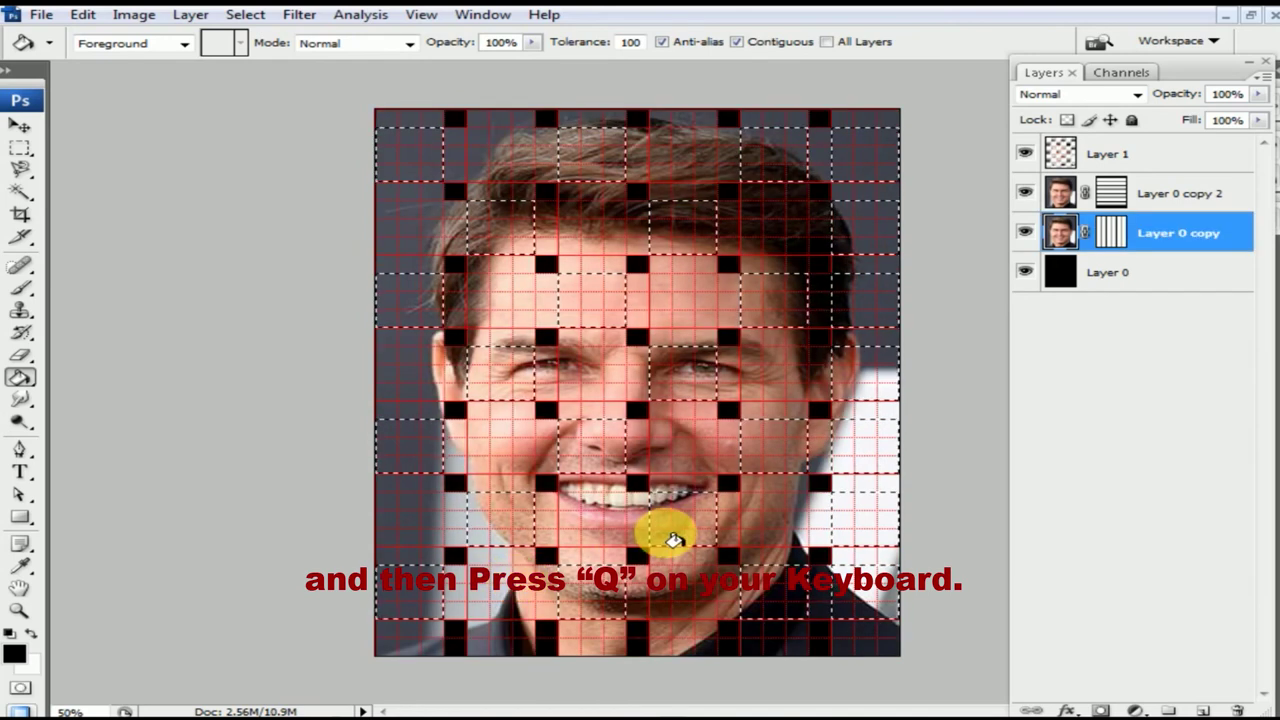
- Copy the selection to a new layer, then clip Layer 2 to Layer 0 copy and Layer 1 to Layer 0 copy 2
key("ctrl+j")
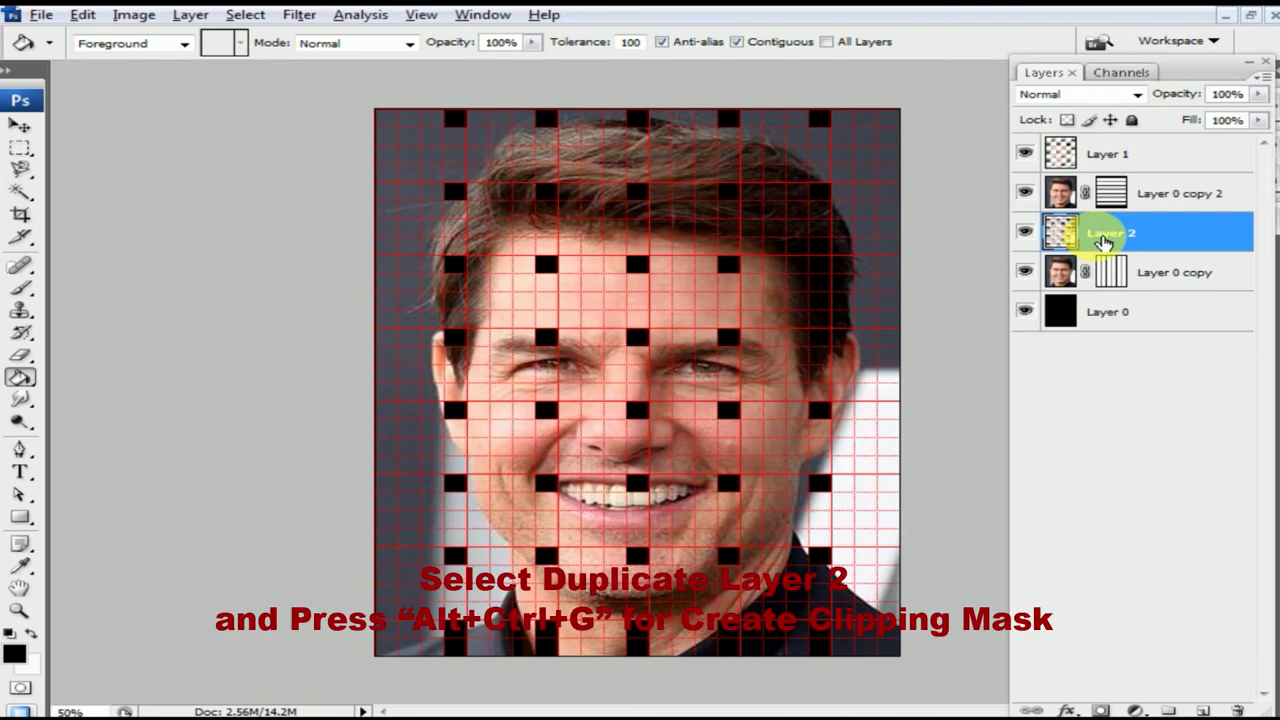
key("ctrl+alt+g")
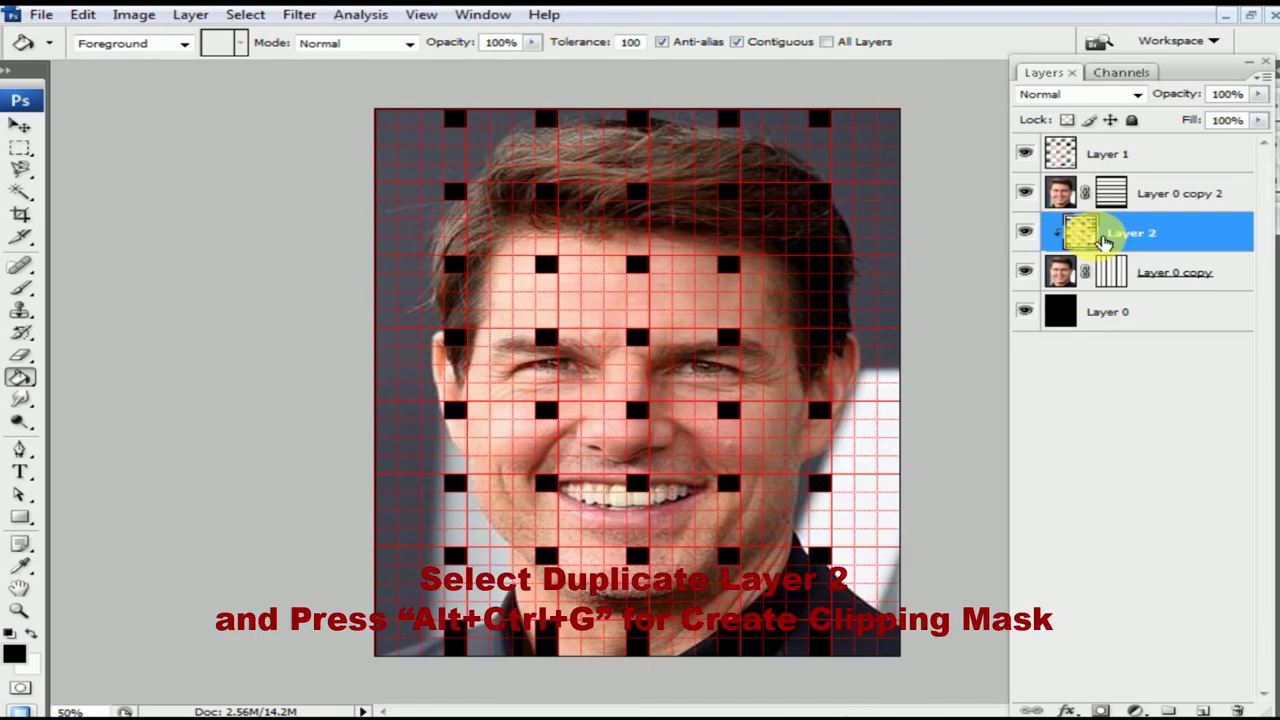
left_click(1129, 155)
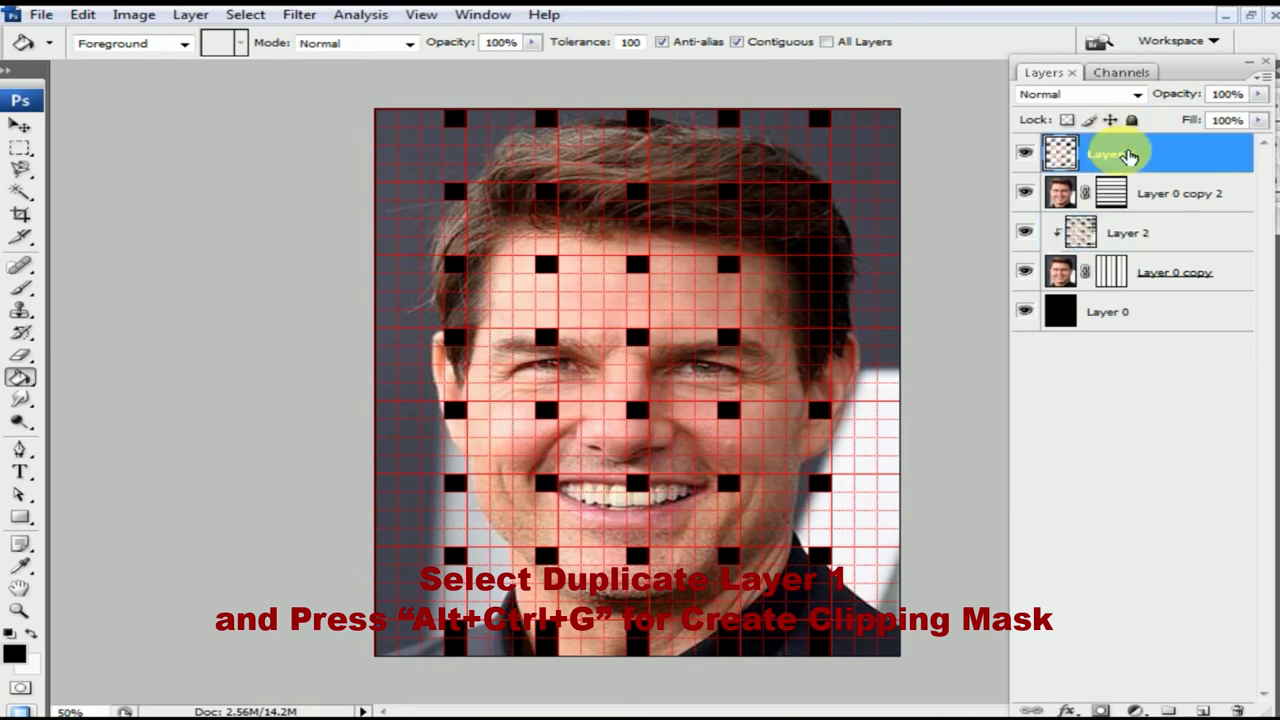
key("ctrl+alt+g")
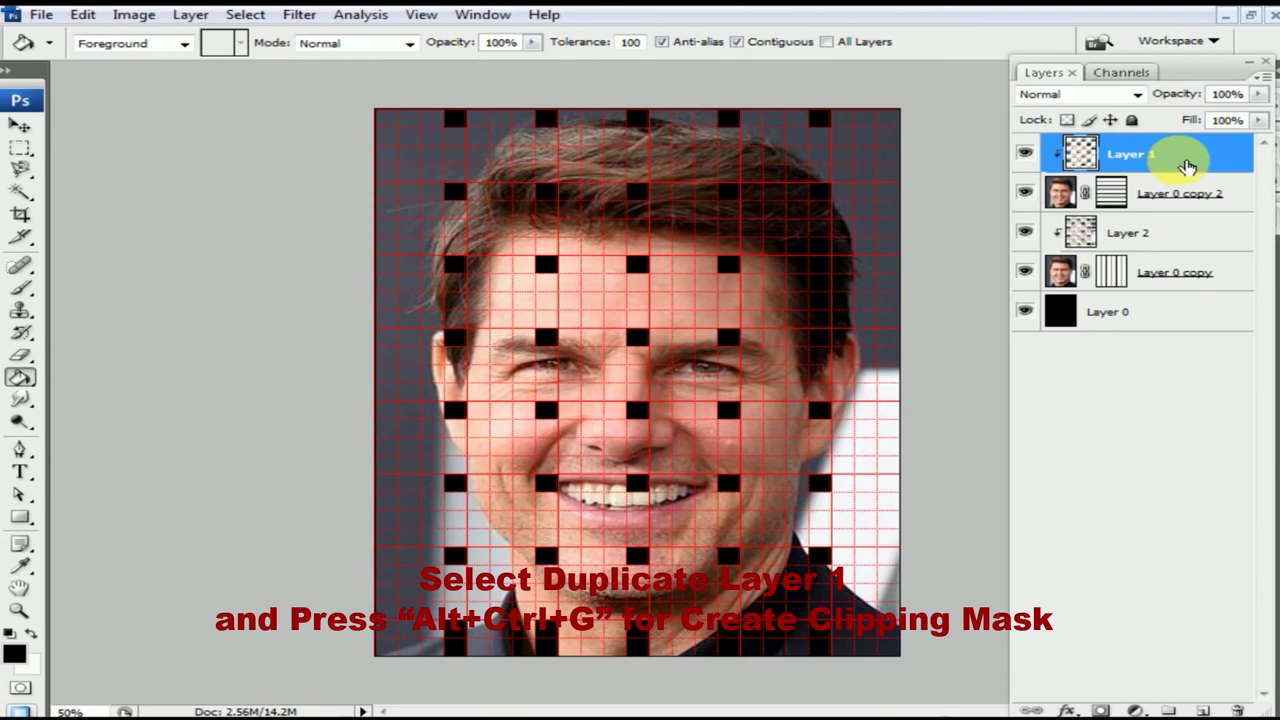
- Add an Outer Glow to Layer 1 using Multiply blend mode and a black glow colour
key("h")
double_click(1187, 160)
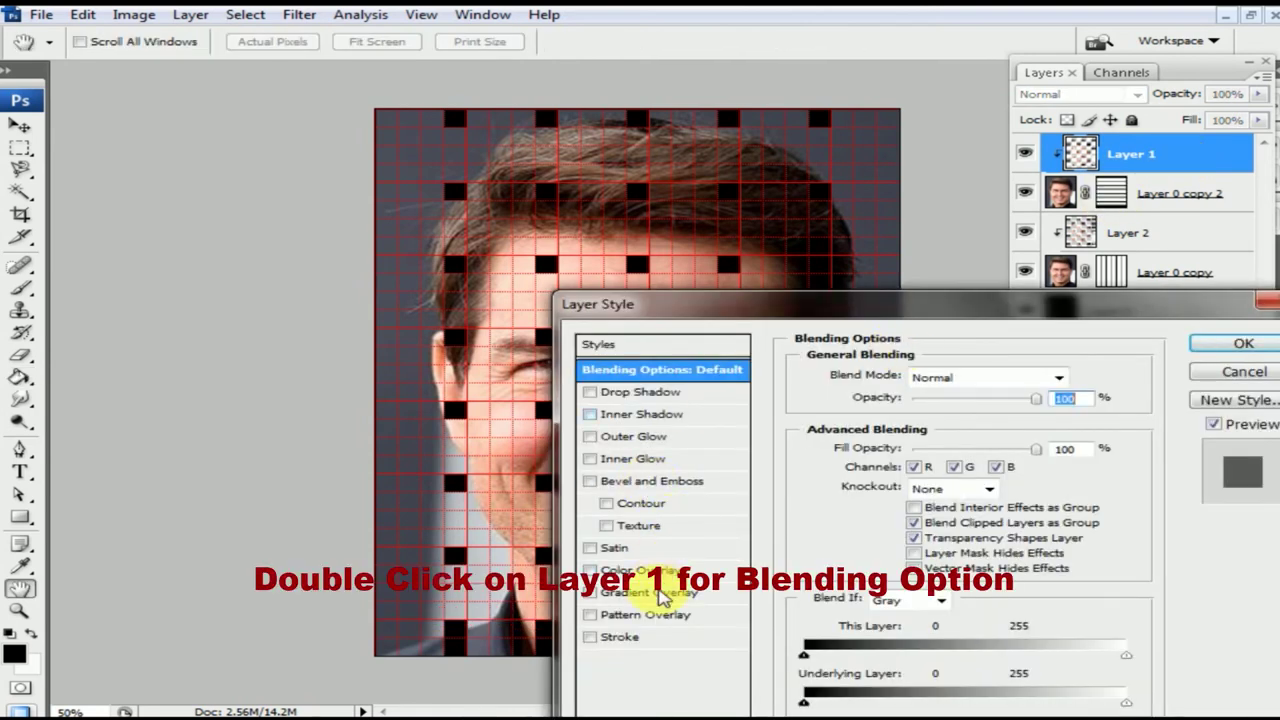
left_click(640, 438)
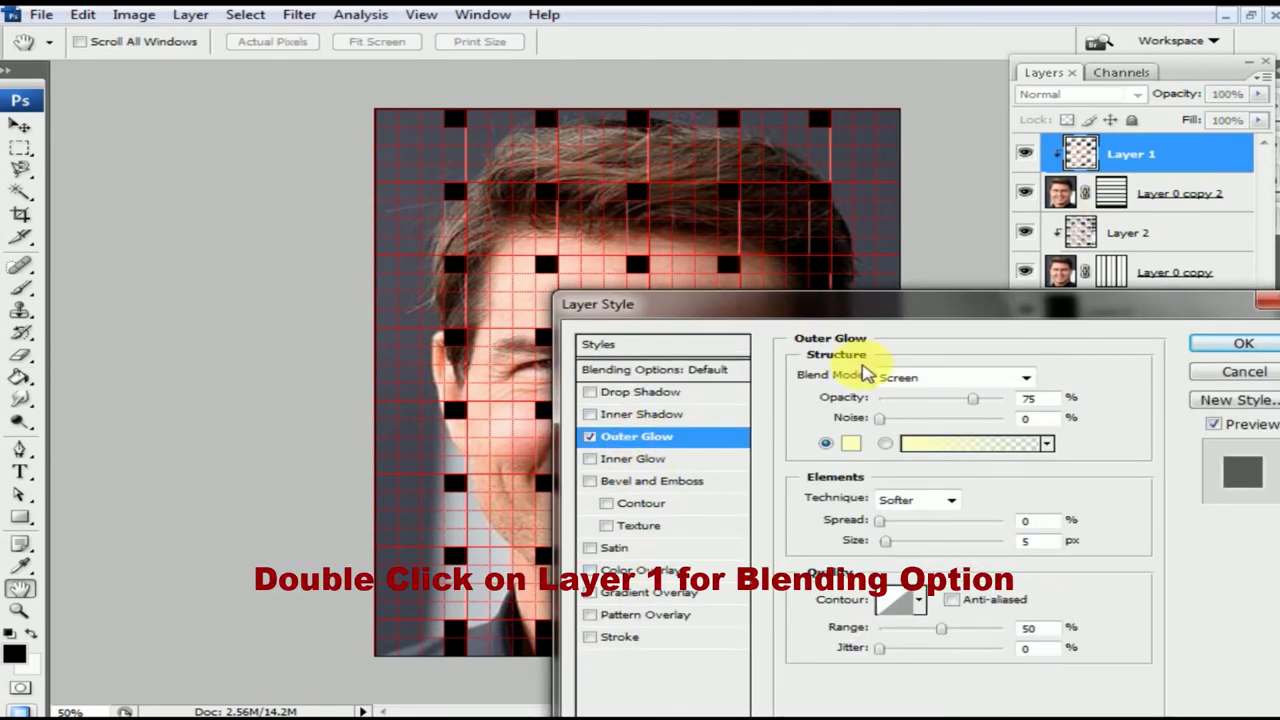
left_click(1025, 378)
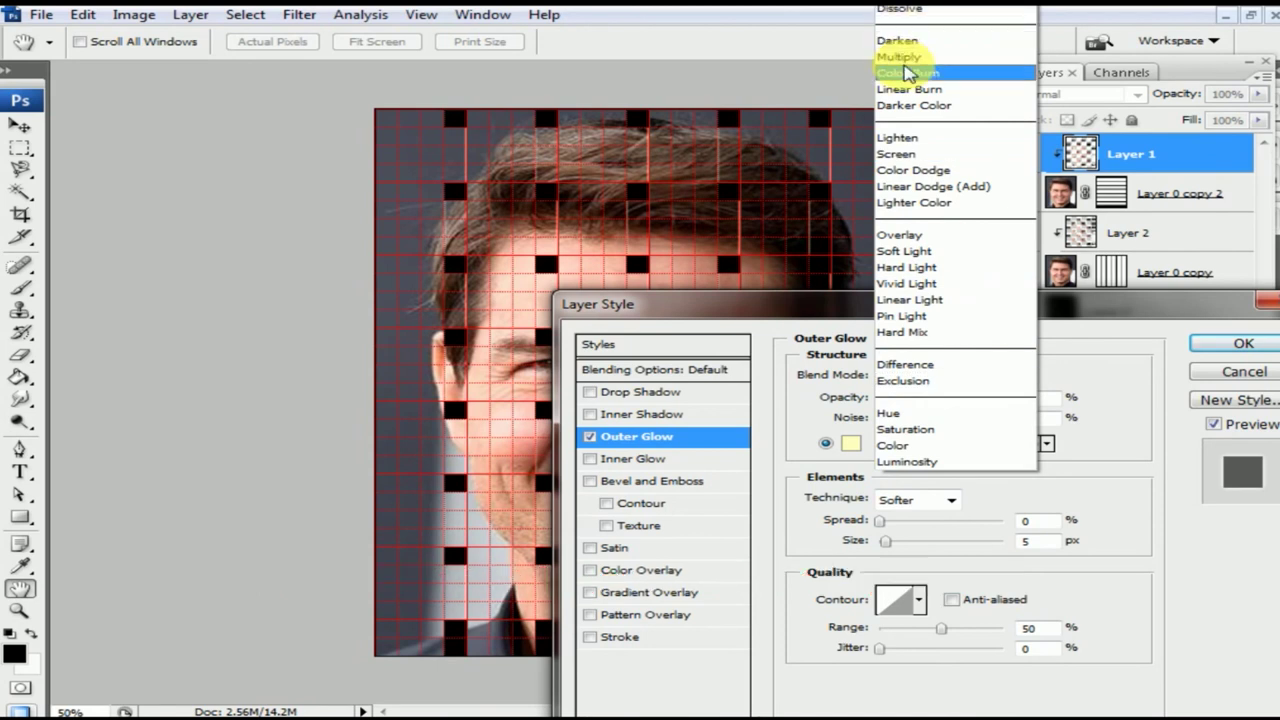
left_click(906, 58)
left_click(850, 443)
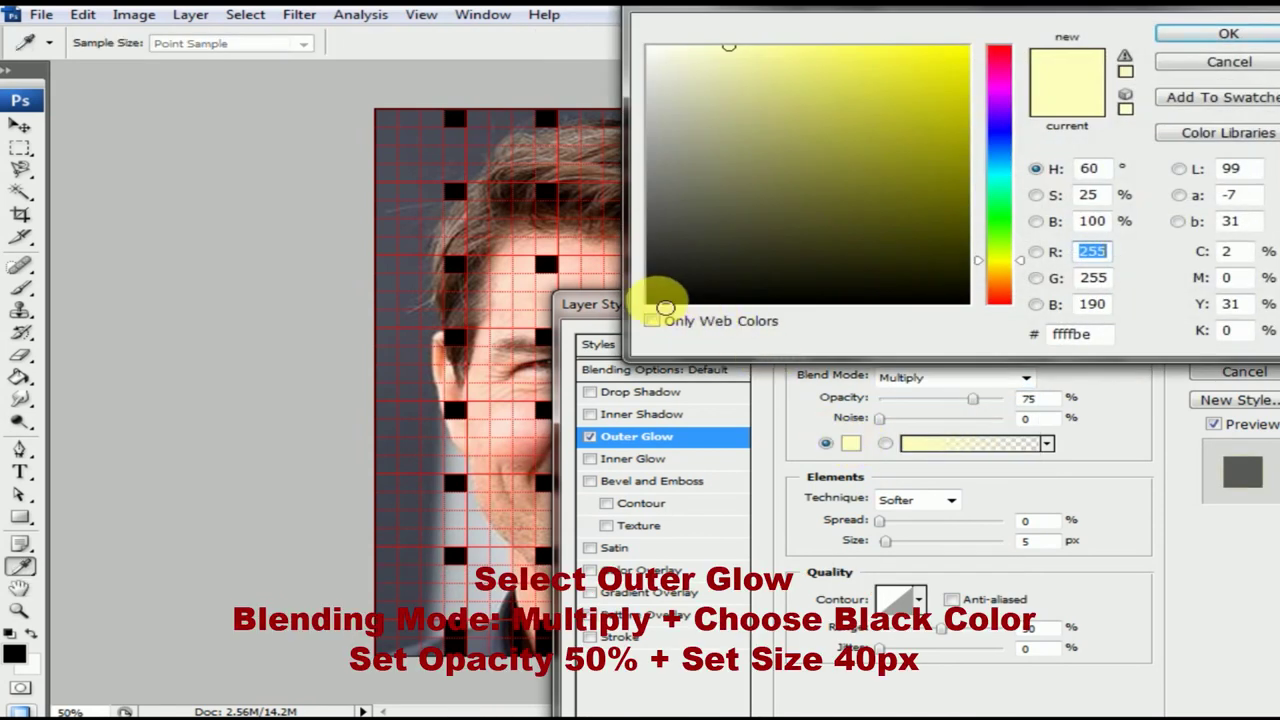
left_click(657, 308)
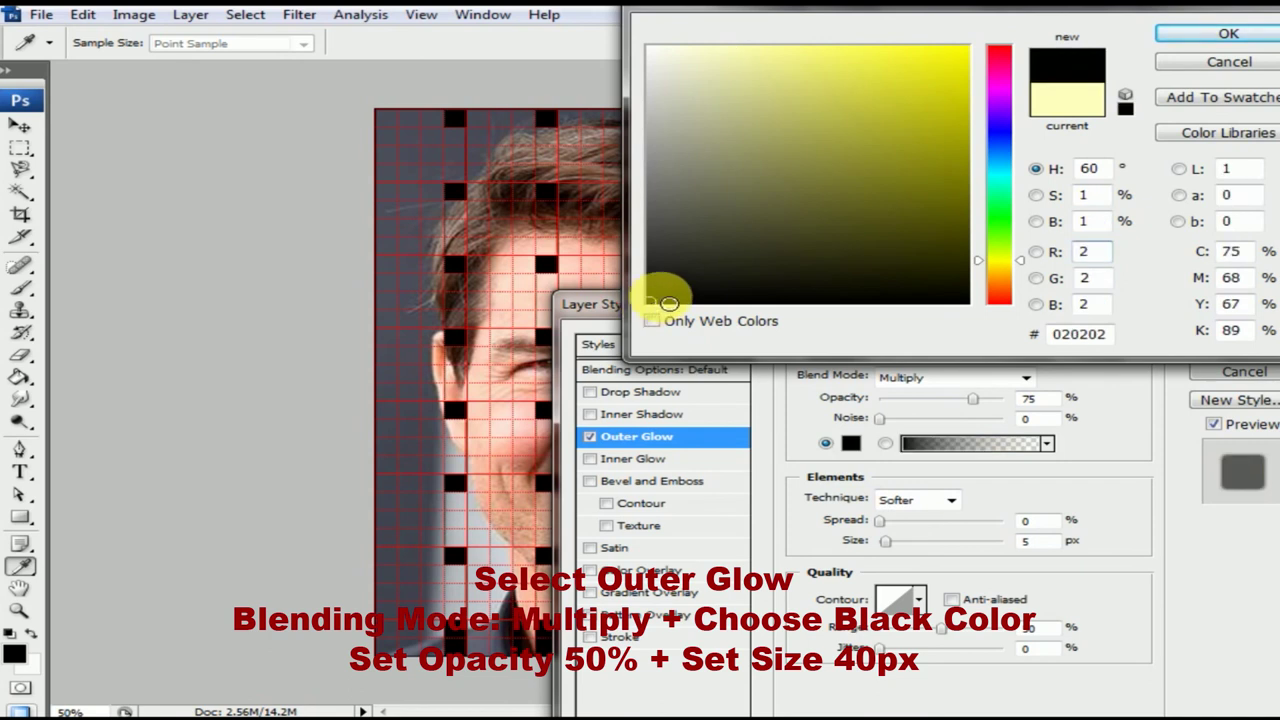
left_click(1200, 48)
left_click(1203, 39)
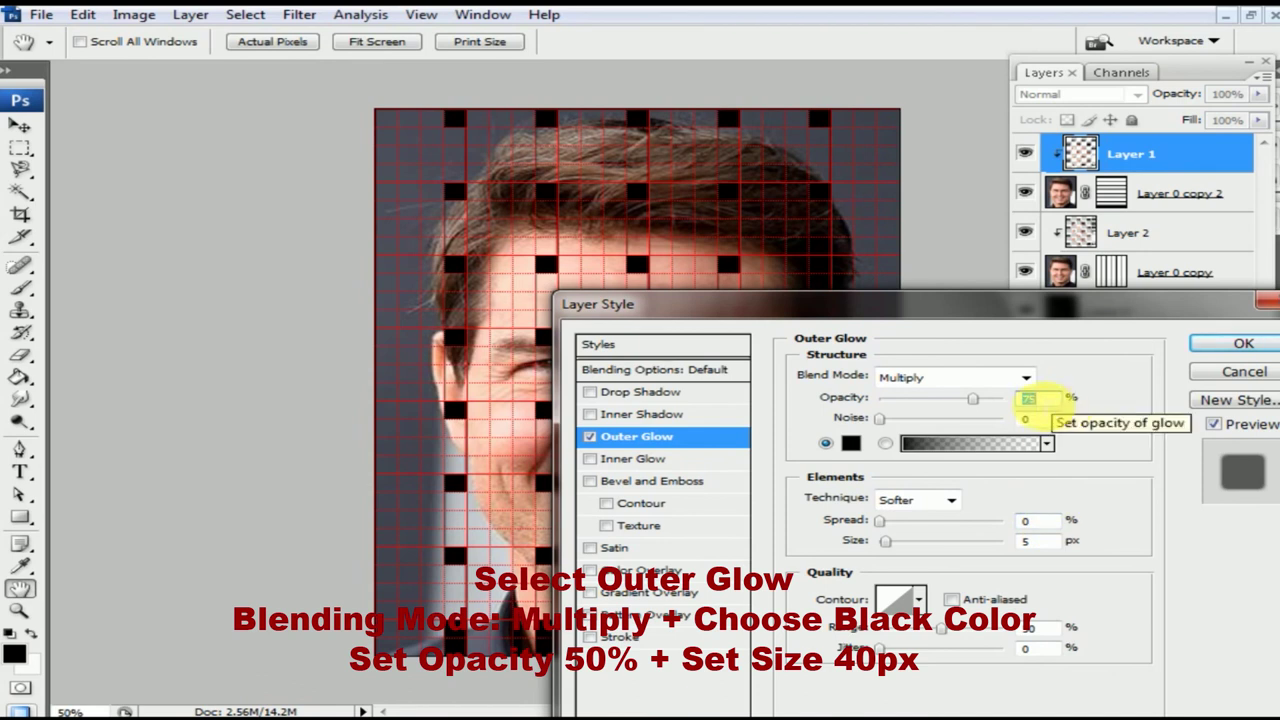
- Set the glow opacity to 50% and size to 40 px, and apply it
type("50")
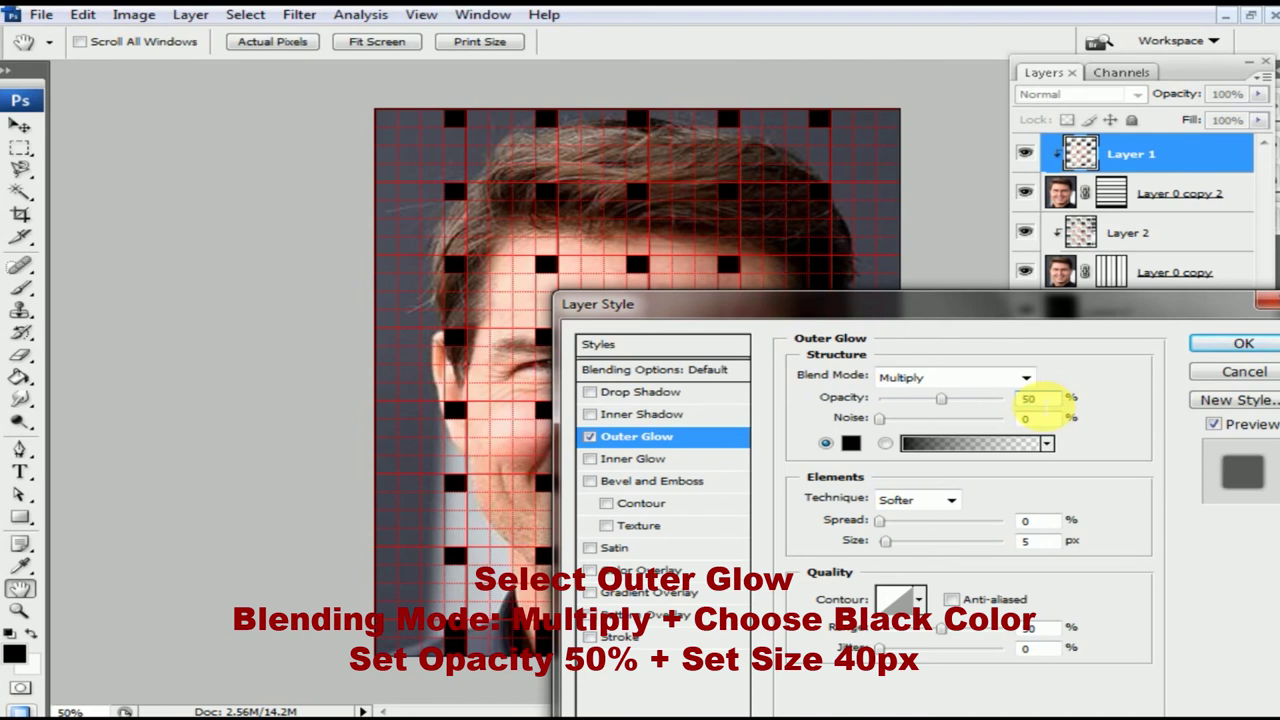
double_click(1040, 541)
type("40")
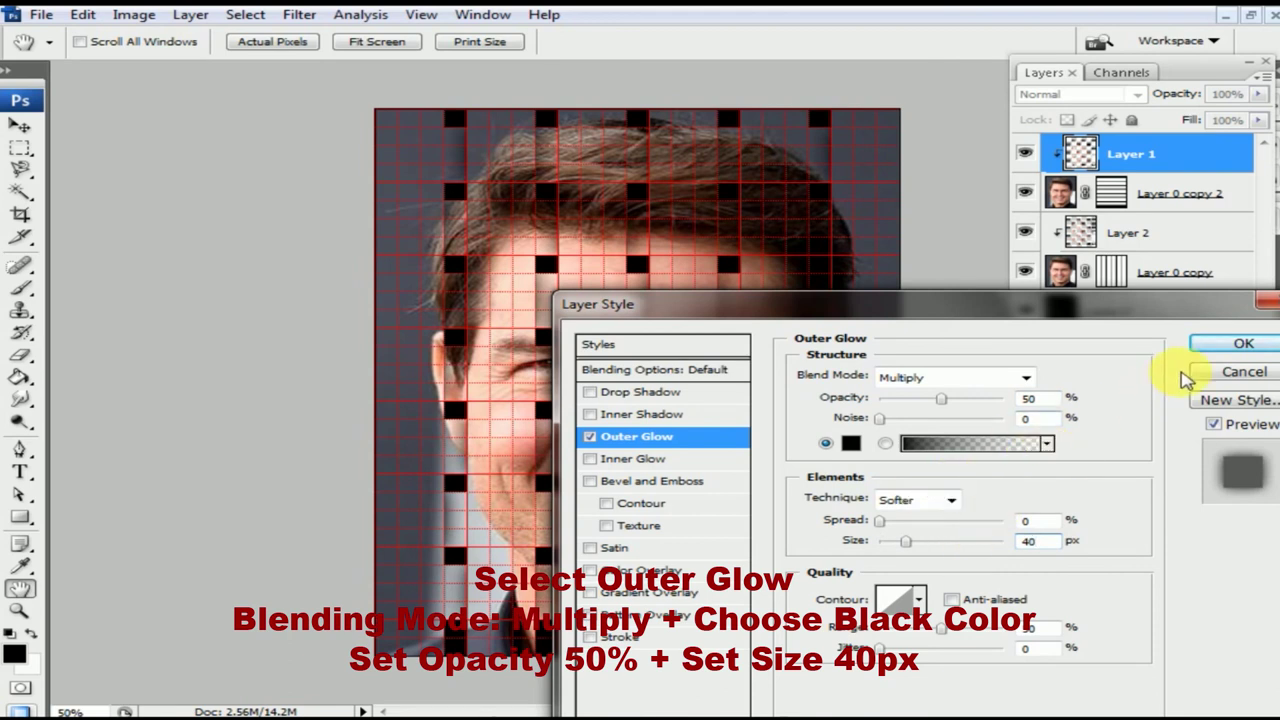
left_click(1243, 344)
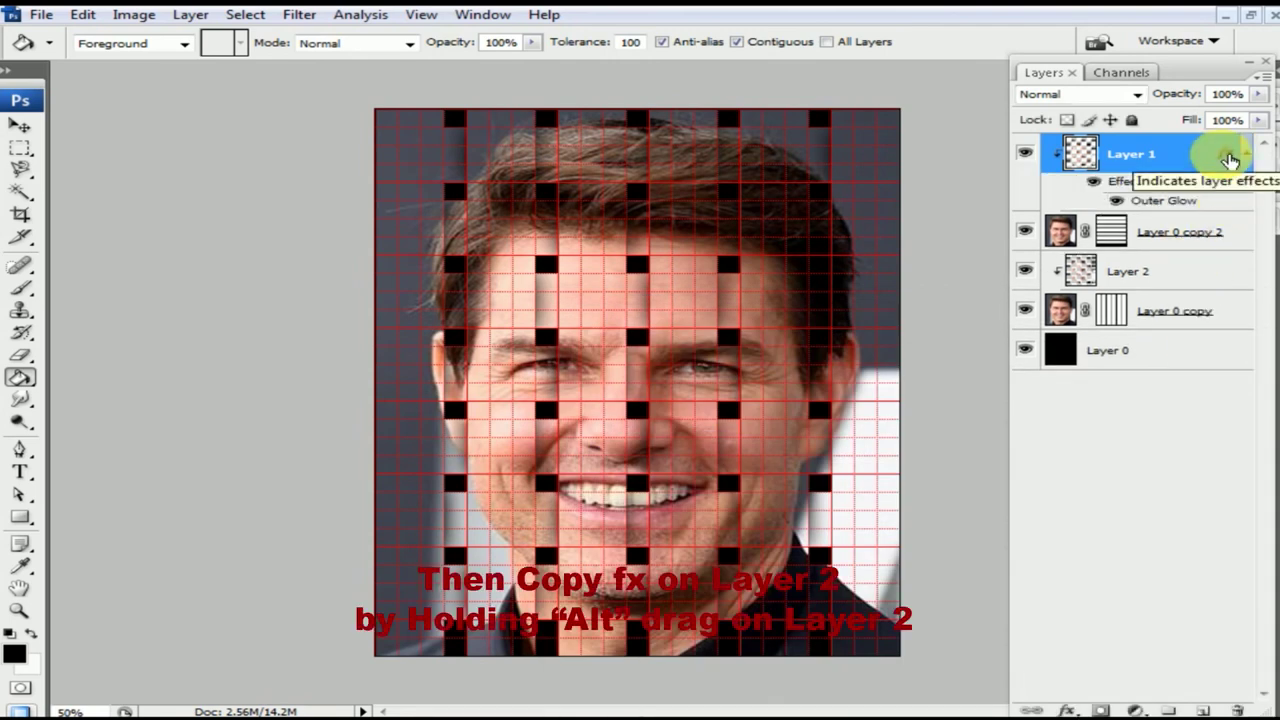
- Copy Layer 1's outer glow onto Layer 2 and hide the red grid overlay
left_click_drag(1228, 160, 1224, 272)
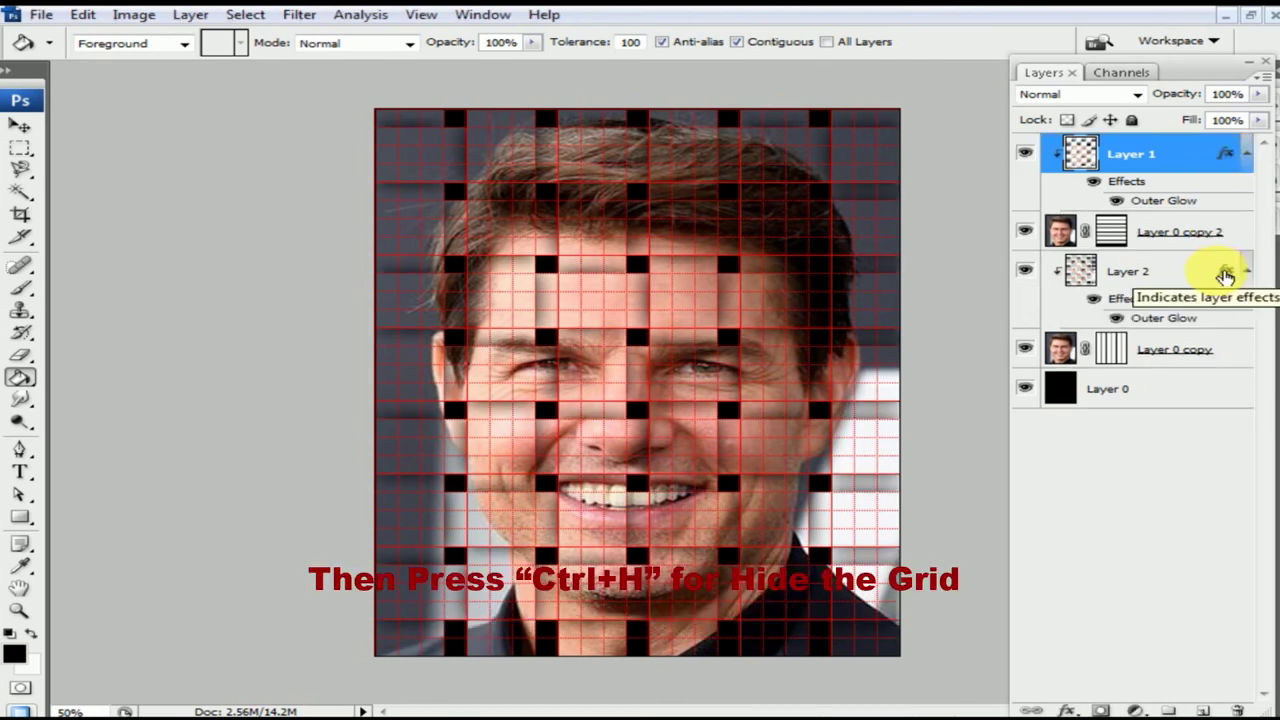
key("ctrl+h")
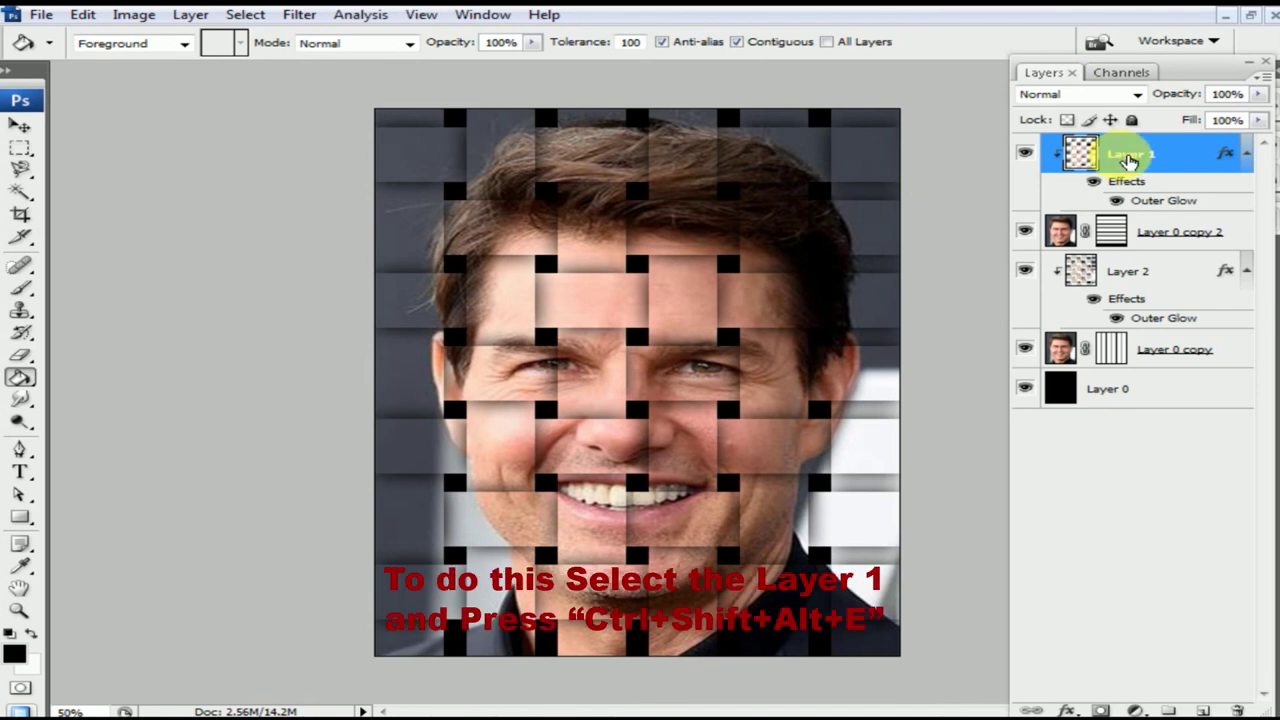
- Stamp visible layers into Layer 3 and apply a Burlap Texturizer: scaling 100, relief 2, light Top
key("ctrl+alt+shift+e")
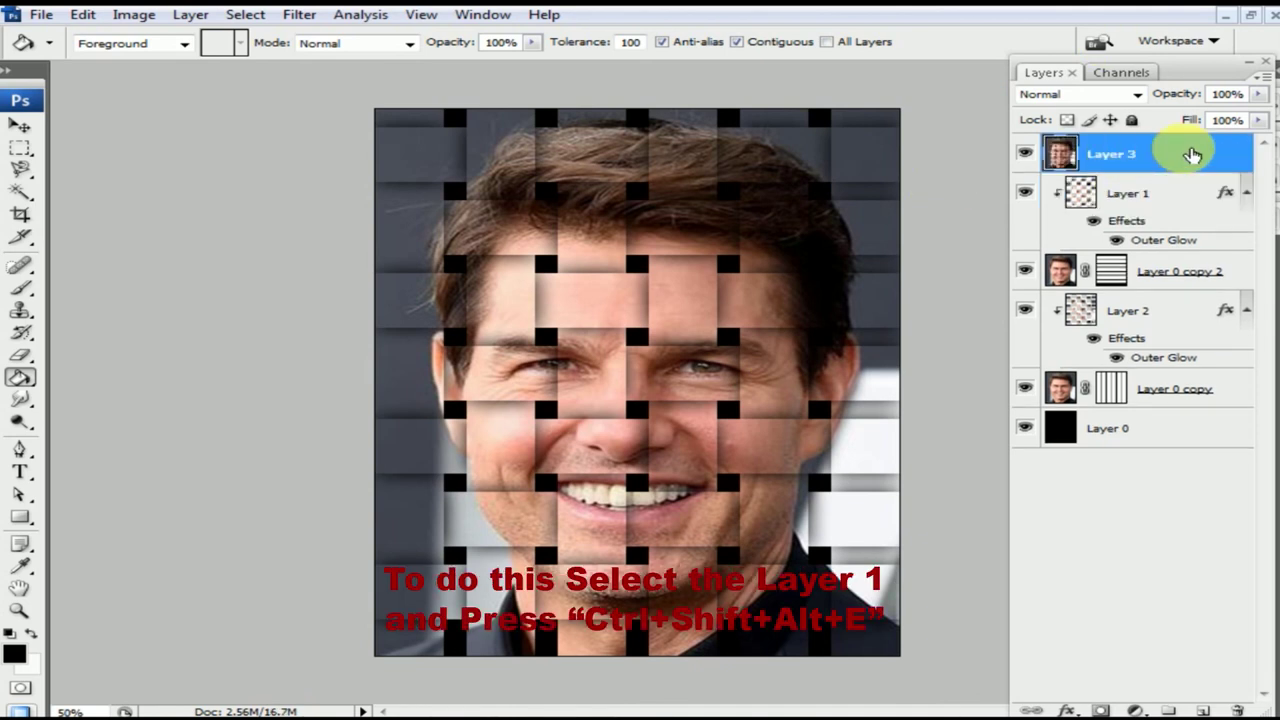
left_click(298, 14)
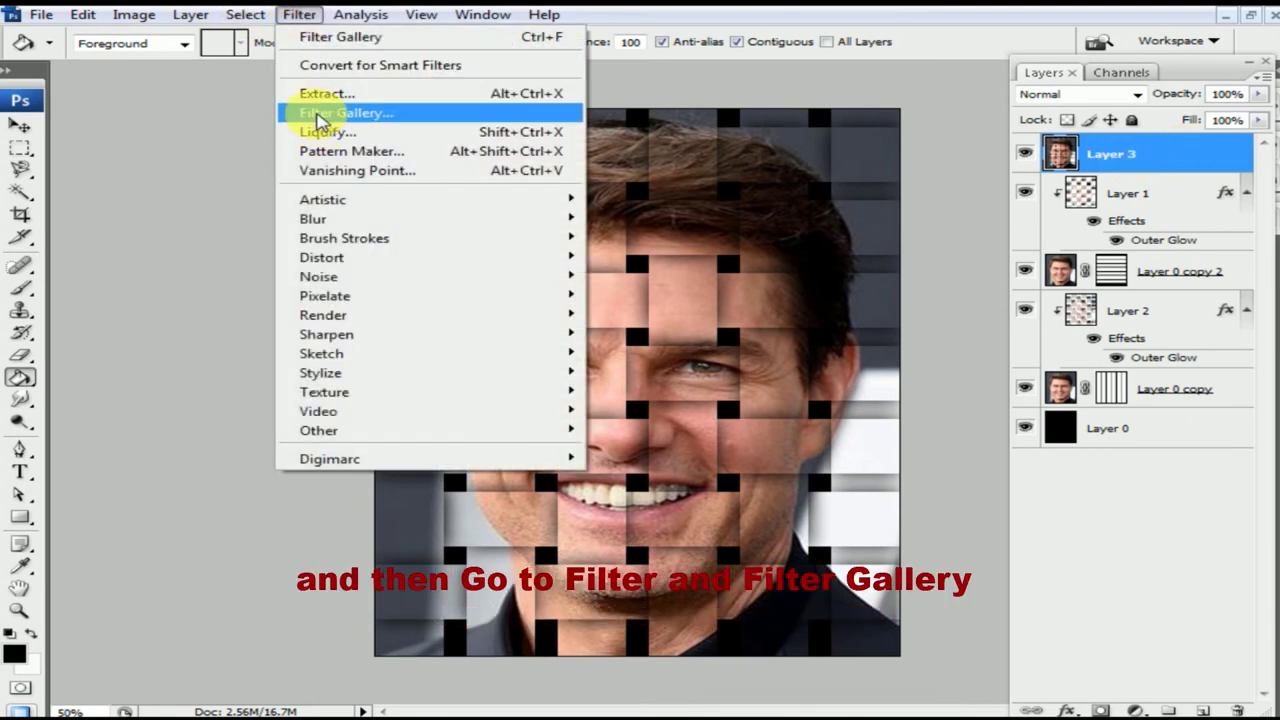
left_click(320, 117)
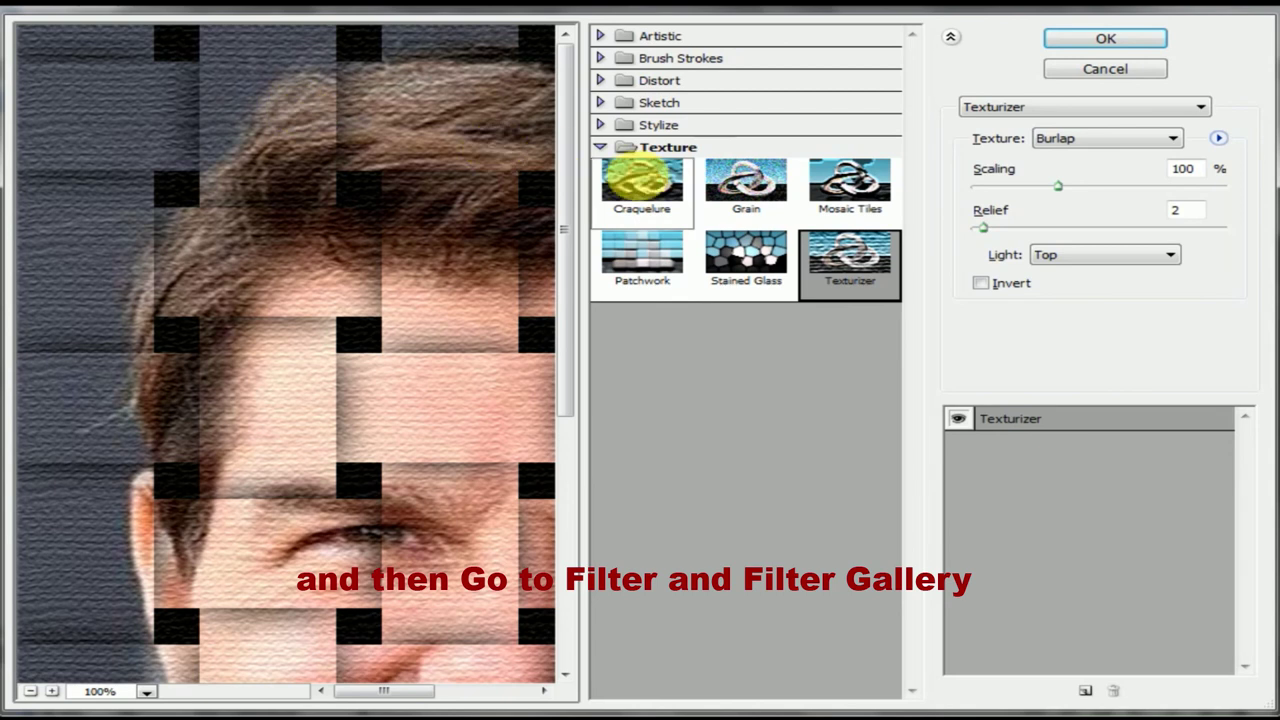
left_click(601, 147)
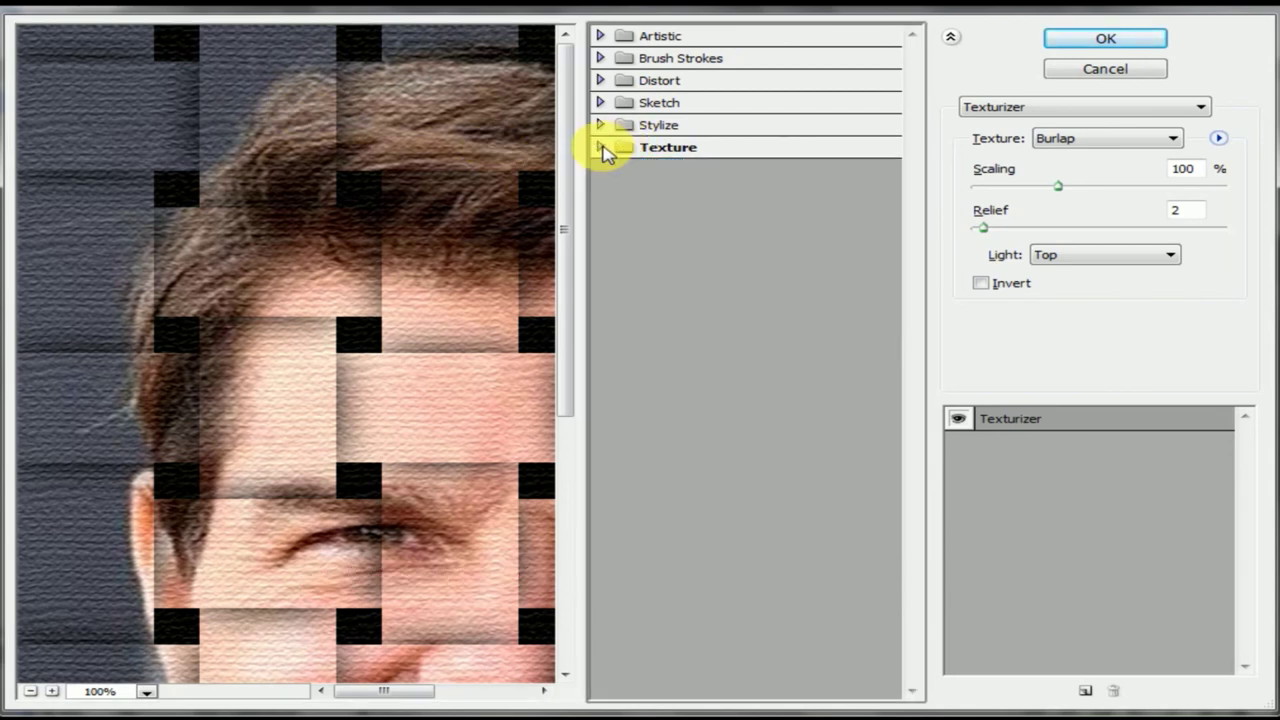
left_click(601, 147)
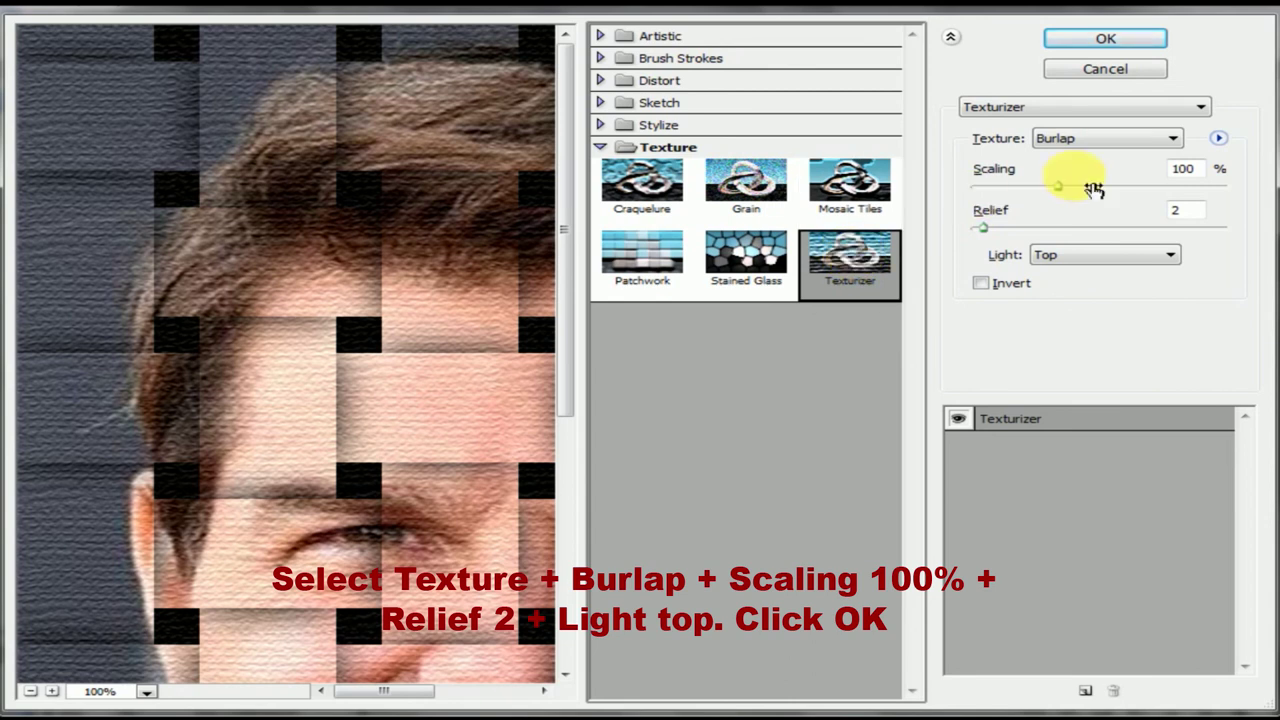
left_click(1173, 143)
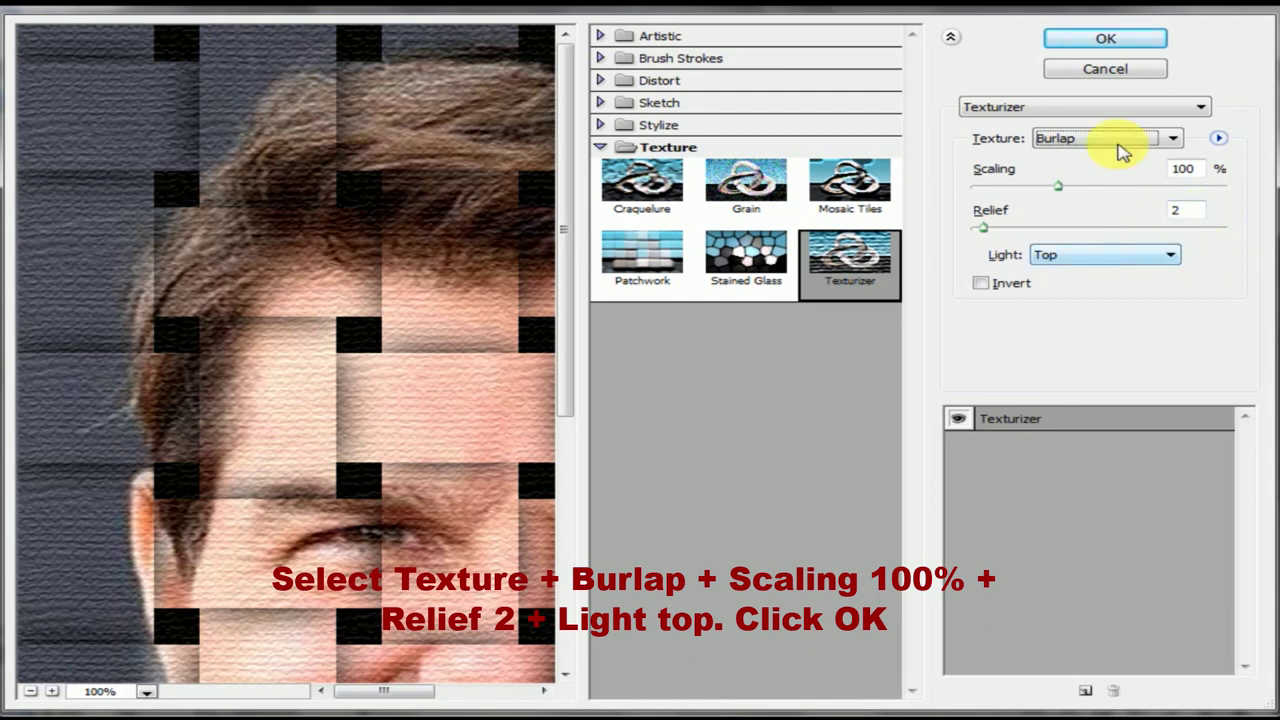
left_click(1100, 40)
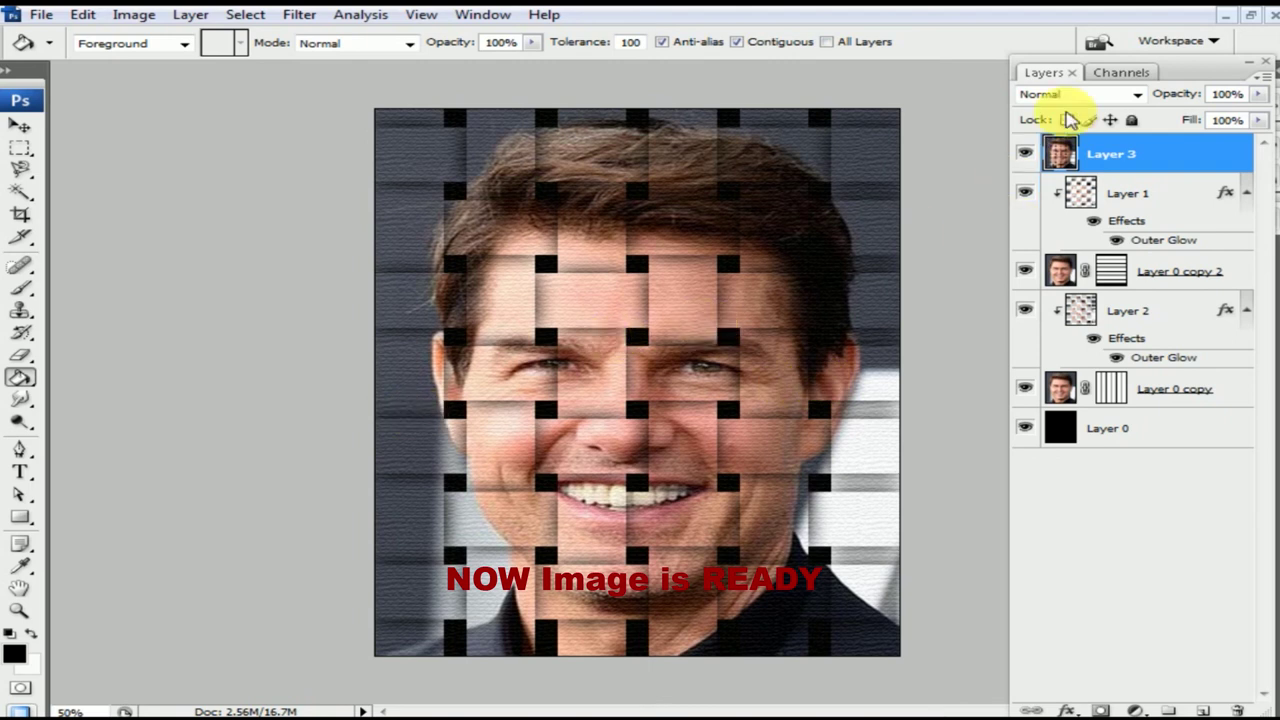
- Hide all side panels to view the finished woven portrait unobstructed
key("F7")
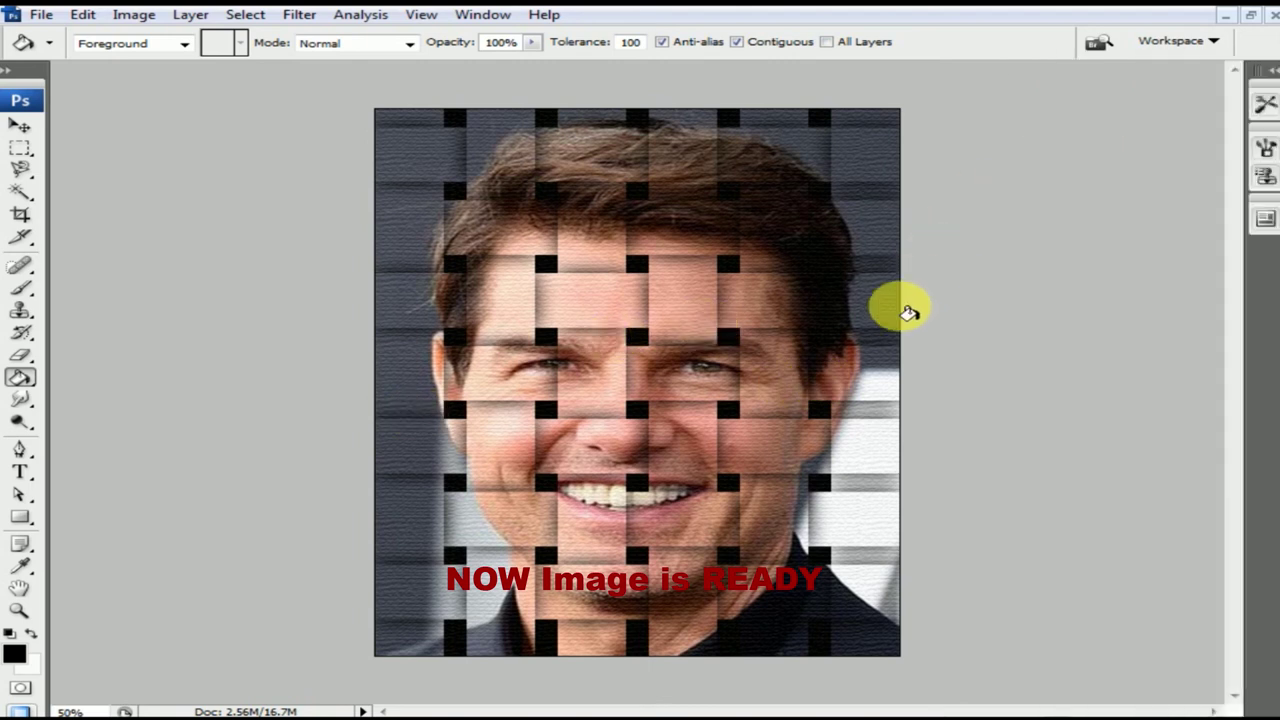